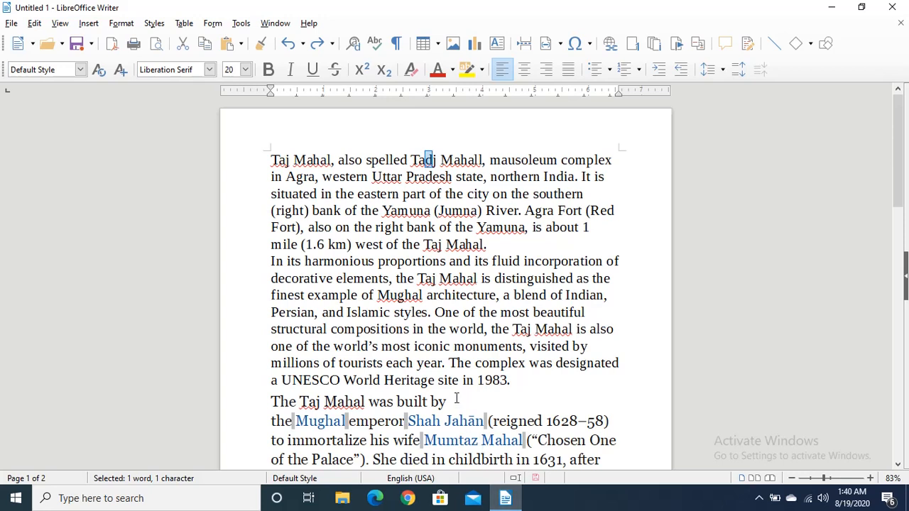
# - Add a tab stop at position 1.25 to the opening paragraph through its paragraph formatting
pyautogui.click(122, 24)
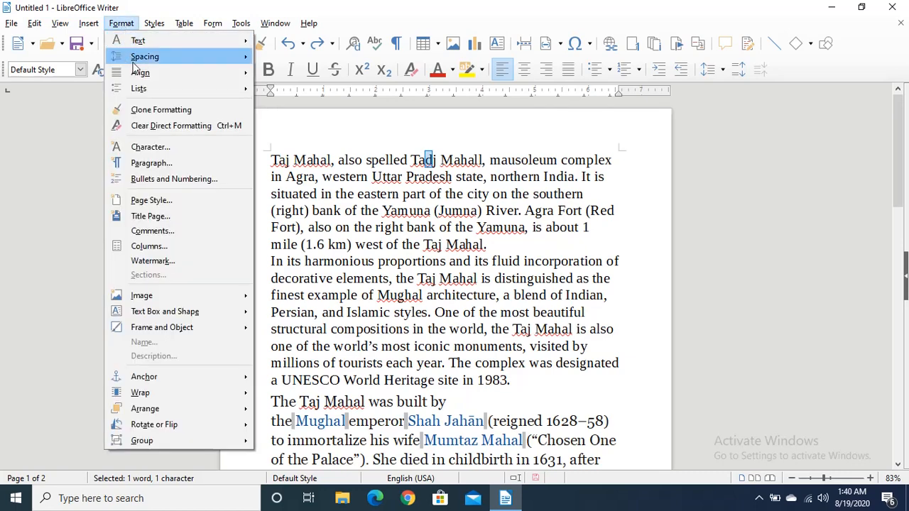
pyautogui.click(161, 163)
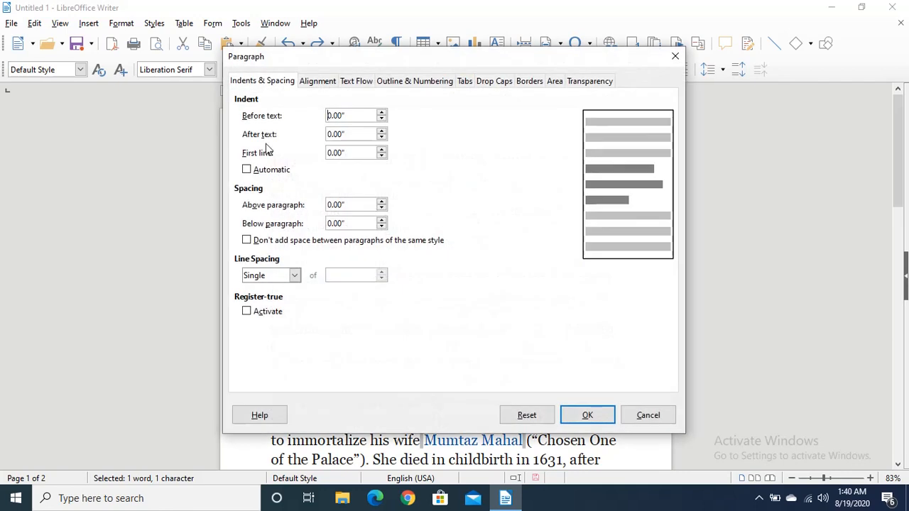
pyautogui.click(463, 83)
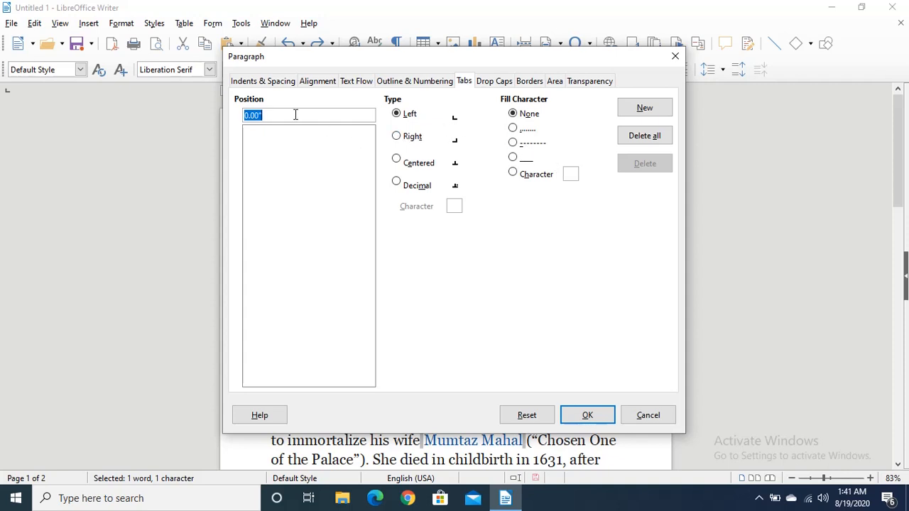
pyautogui.write('.25')
pyautogui.click(245, 116)
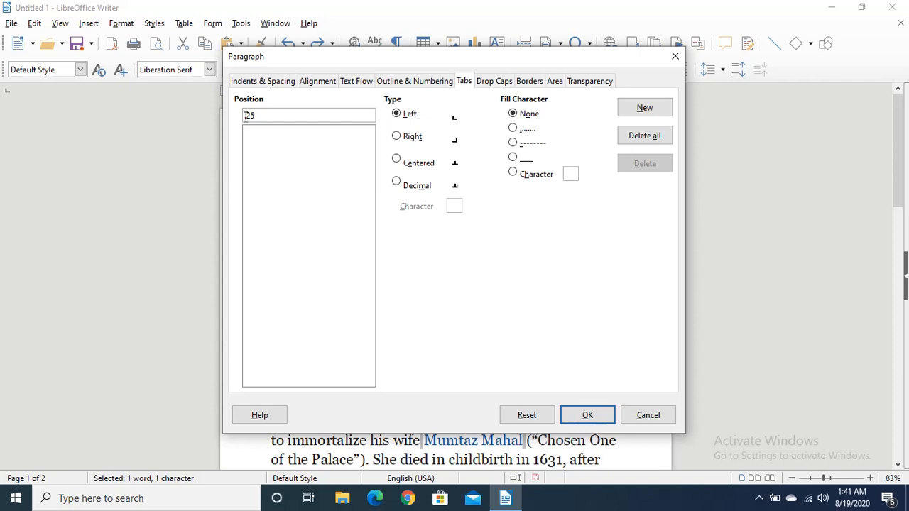
pyautogui.write('1')
pyautogui.click(586, 416)
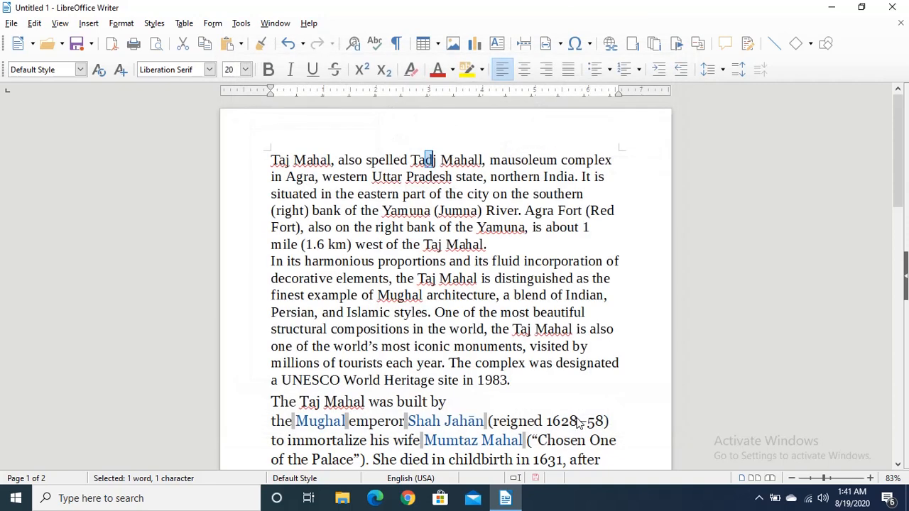
# - Indent each of the first three lines of the opening paragraph with a tab character
pyautogui.click(271, 159)
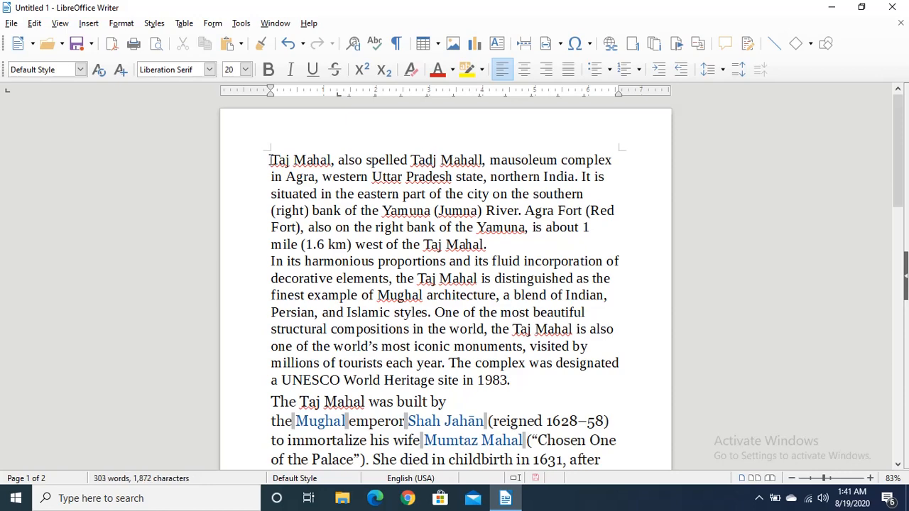
pyautogui.press('Tab')
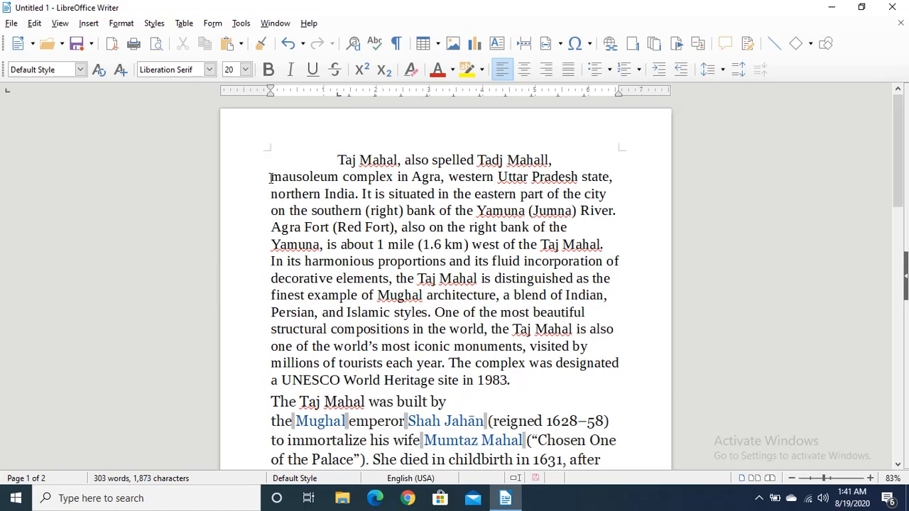
pyautogui.click(270, 177)
pyautogui.press('Tab')
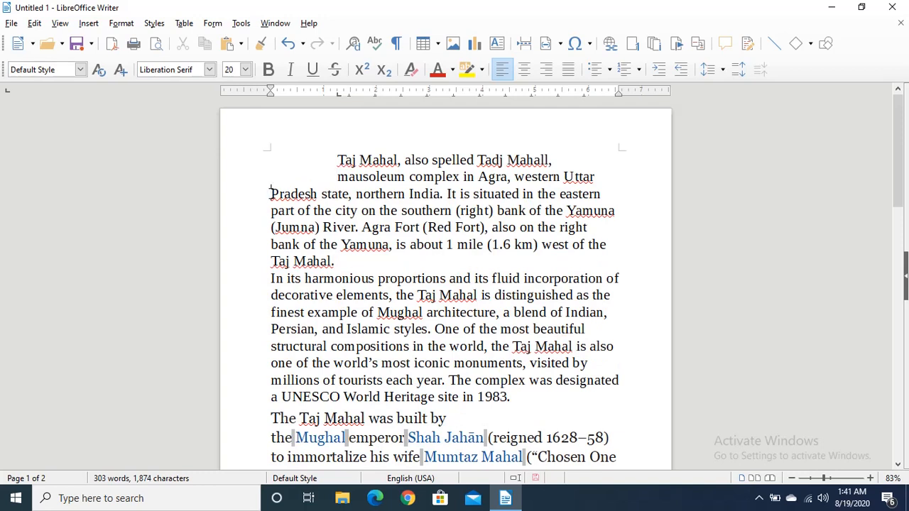
pyautogui.click(270, 193)
pyautogui.press('Tab')
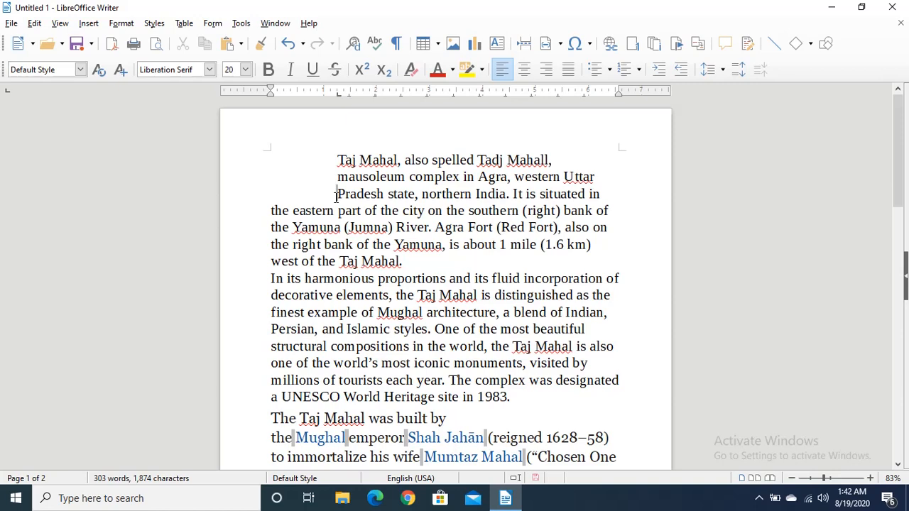
# - Undo the three tab insertions in the opening paragraph
pyautogui.hotkey('ctrl', 'z')
pyautogui.hotkey('ctrl', 'z')
pyautogui.hotkey('ctrl', 'z')
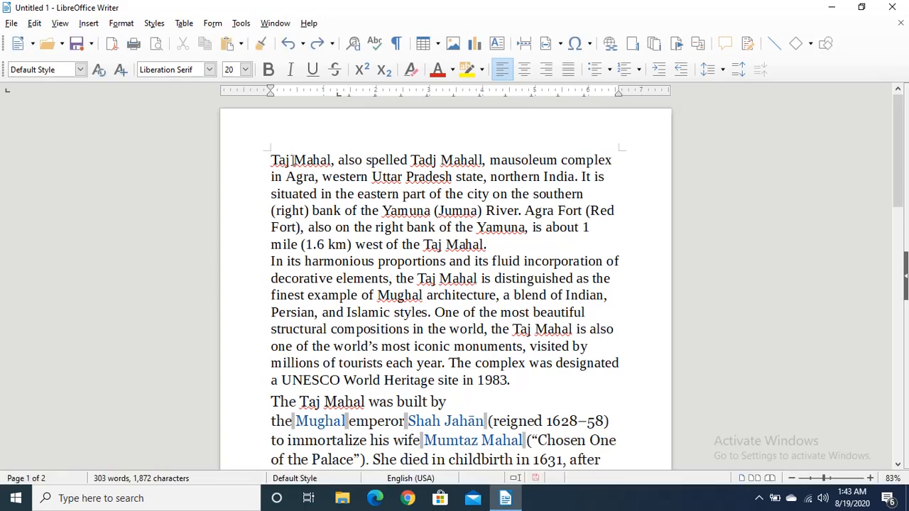
# - Change the page orientation to Landscape in the default page style and apply it
pyautogui.click(122, 23)
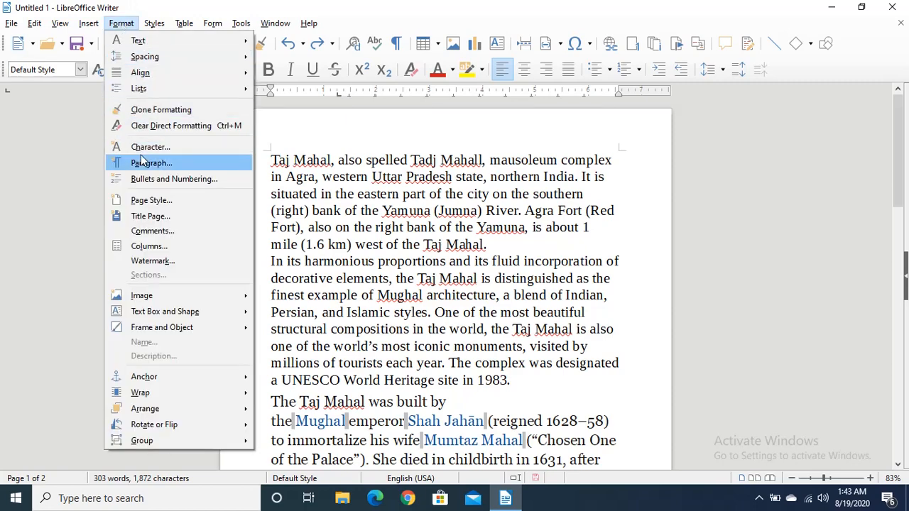
pyautogui.click(148, 202)
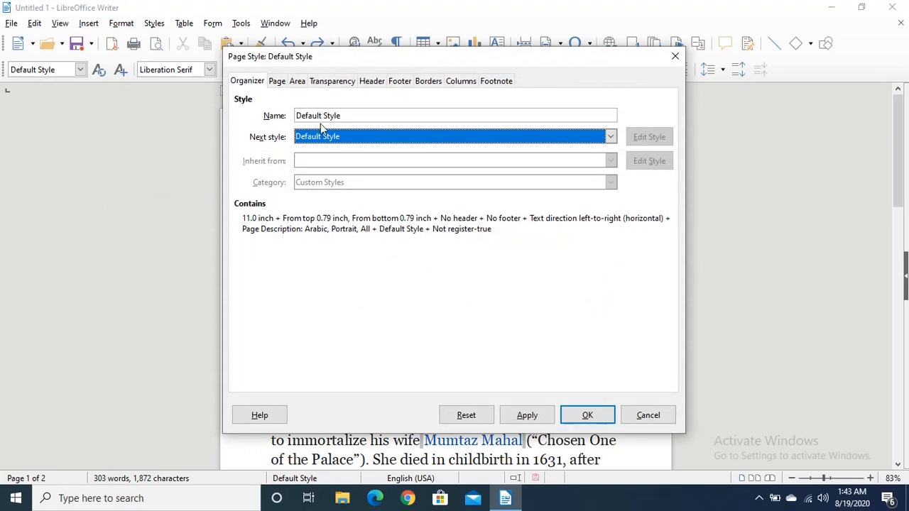
pyautogui.click(277, 83)
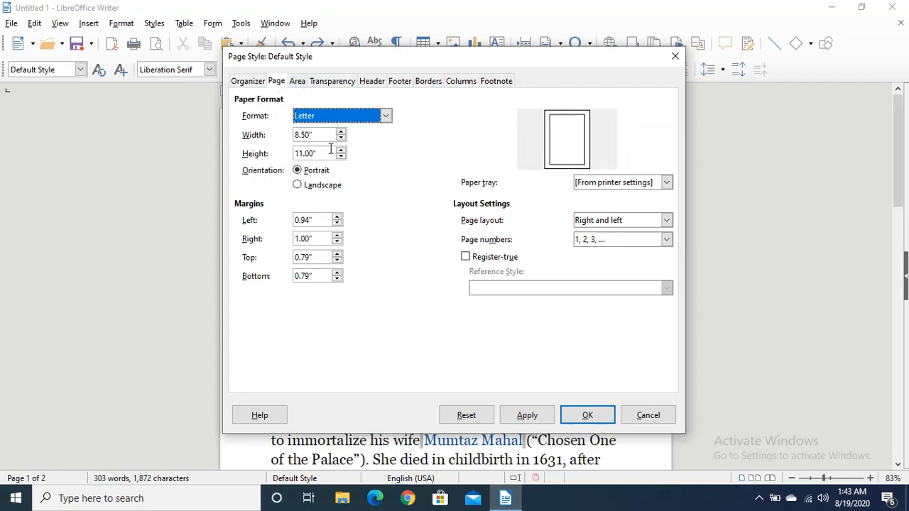
pyautogui.click(297, 186)
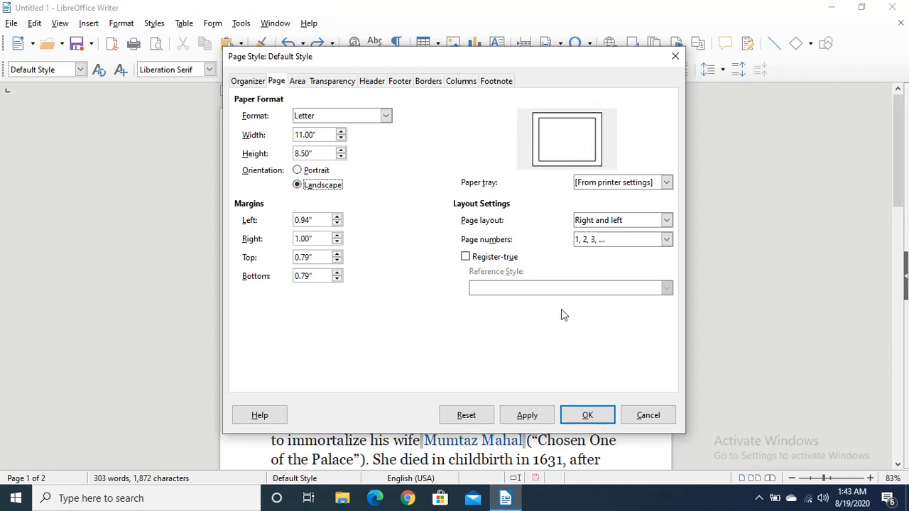
pyautogui.click(536, 416)
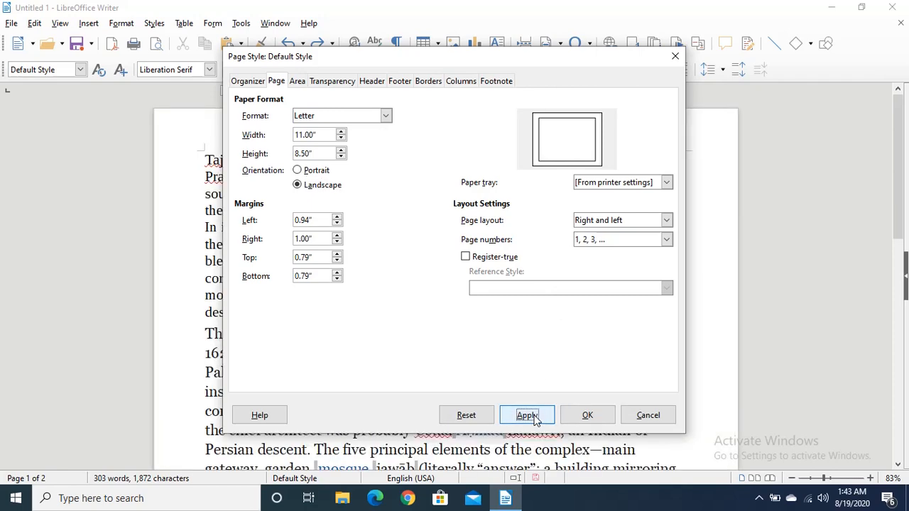
pyautogui.click(587, 415)
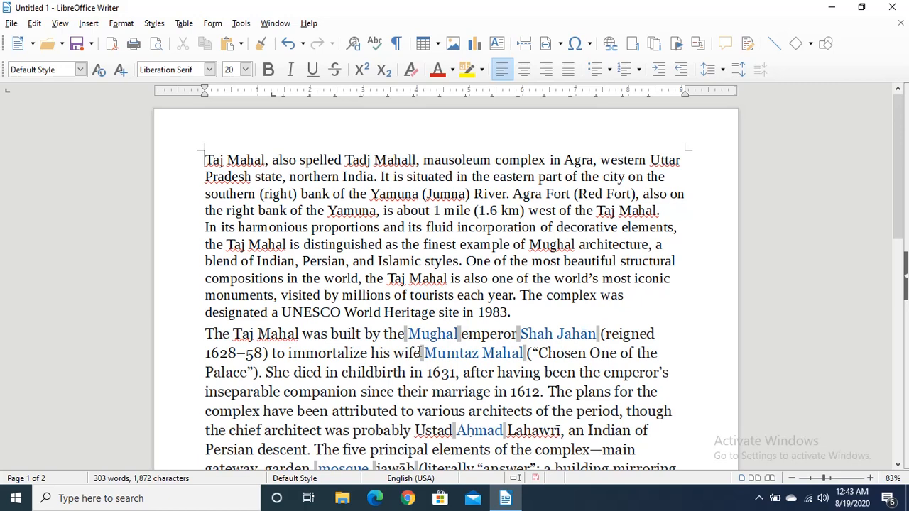
# - Set the paper format of the default page style to A4
pyautogui.click(122, 23)
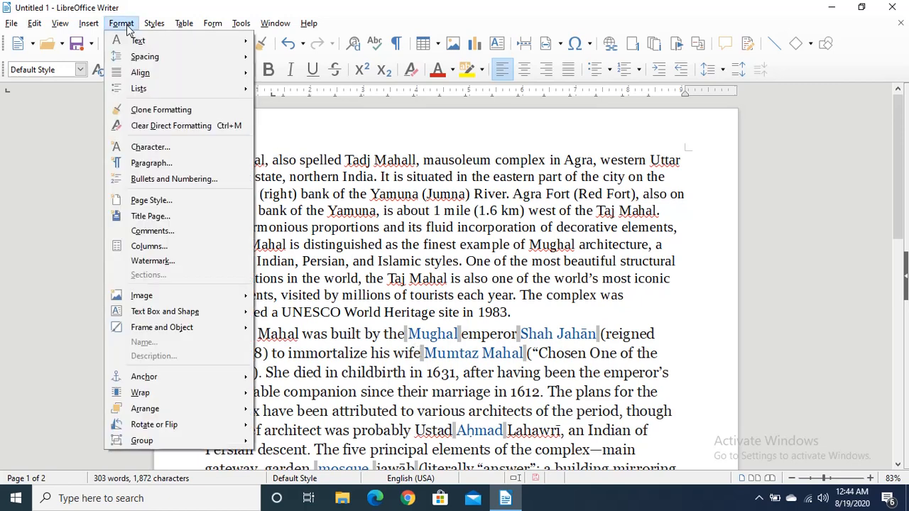
pyautogui.click(160, 201)
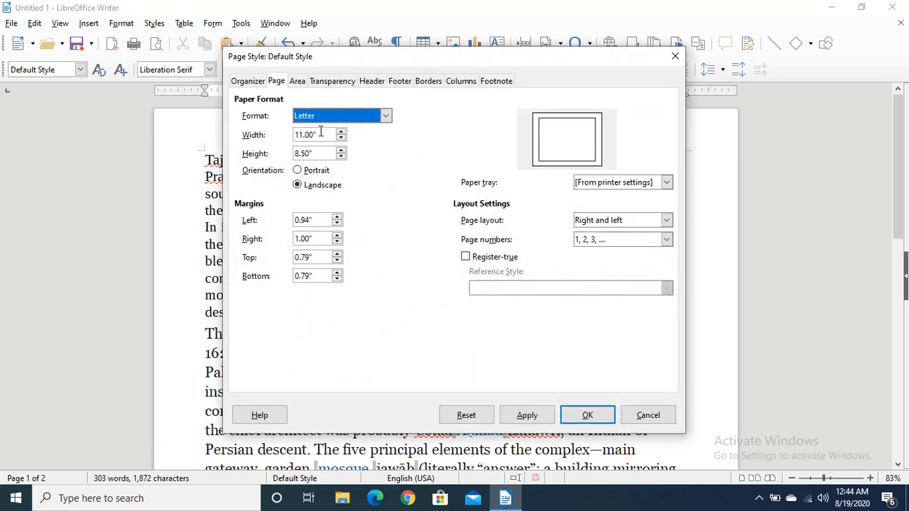
pyautogui.click(386, 118)
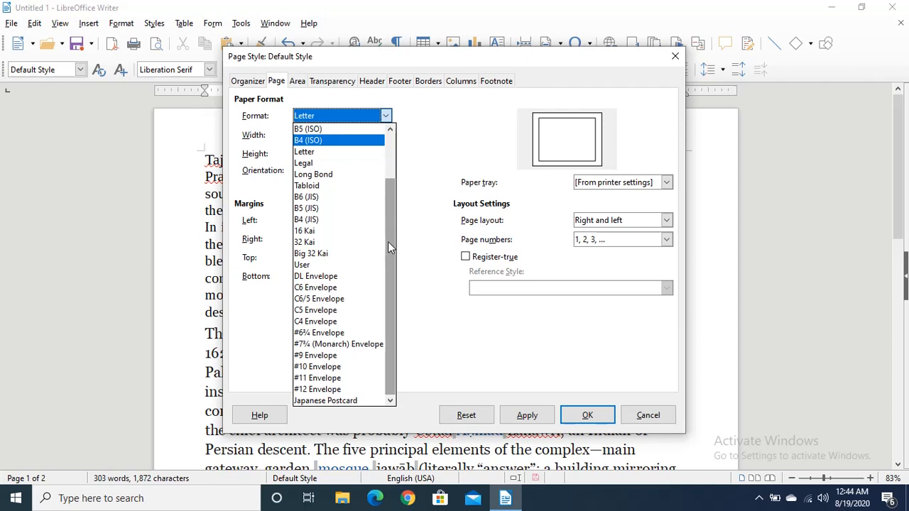
pyautogui.moveTo(388, 241); pyautogui.dragTo(389, 178)
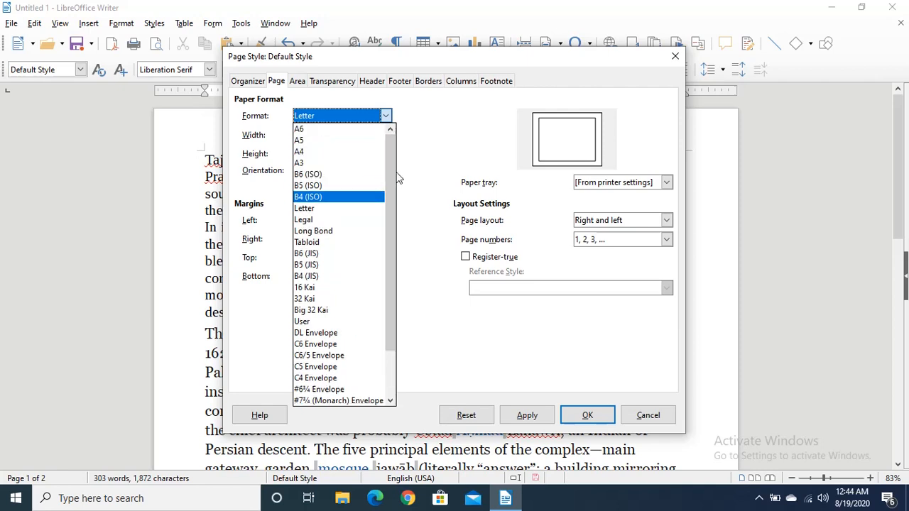
pyautogui.click(312, 156)
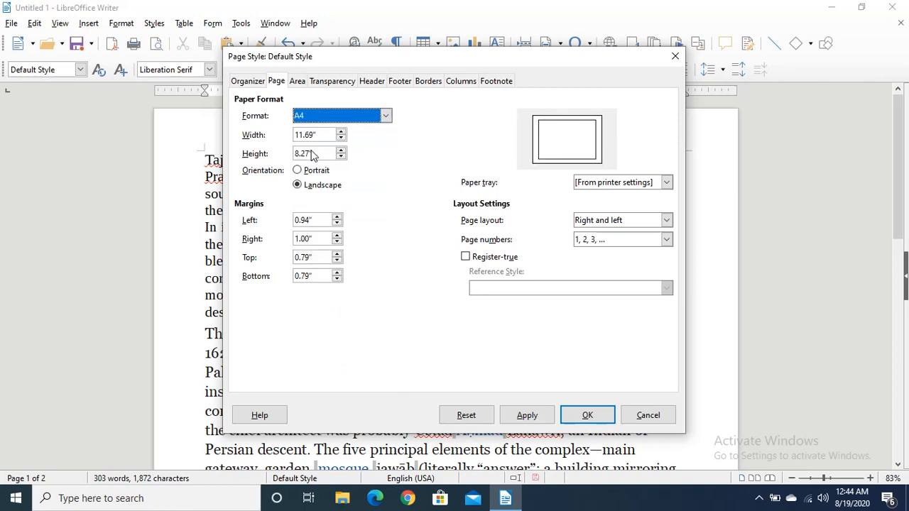
pyautogui.click(386, 115)
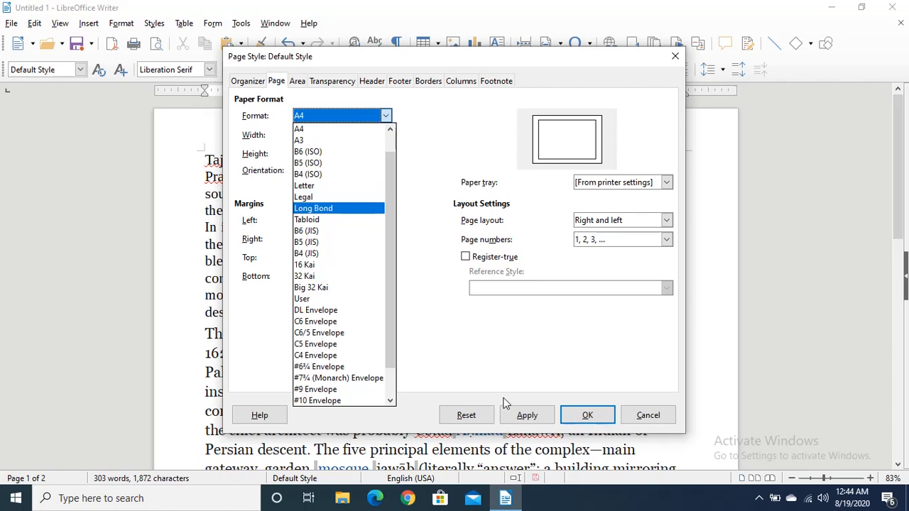
pyautogui.click(645, 417)
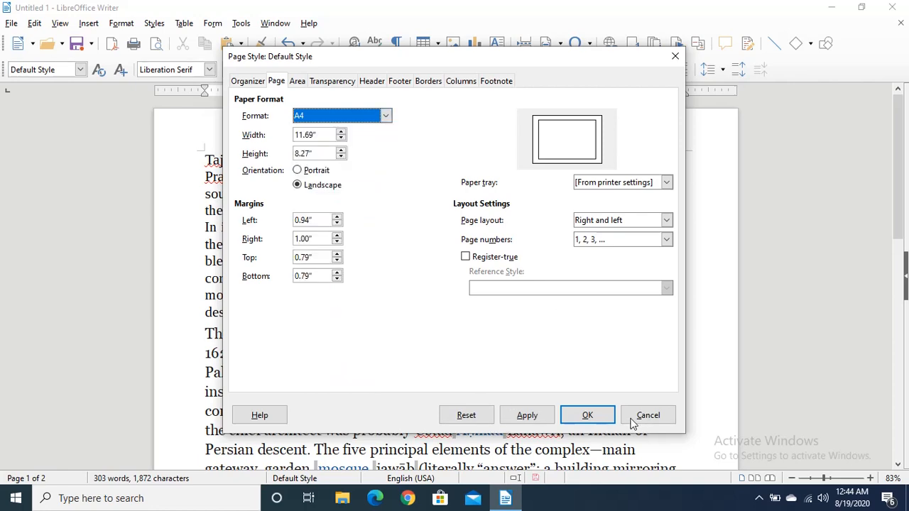
pyautogui.click(604, 420)
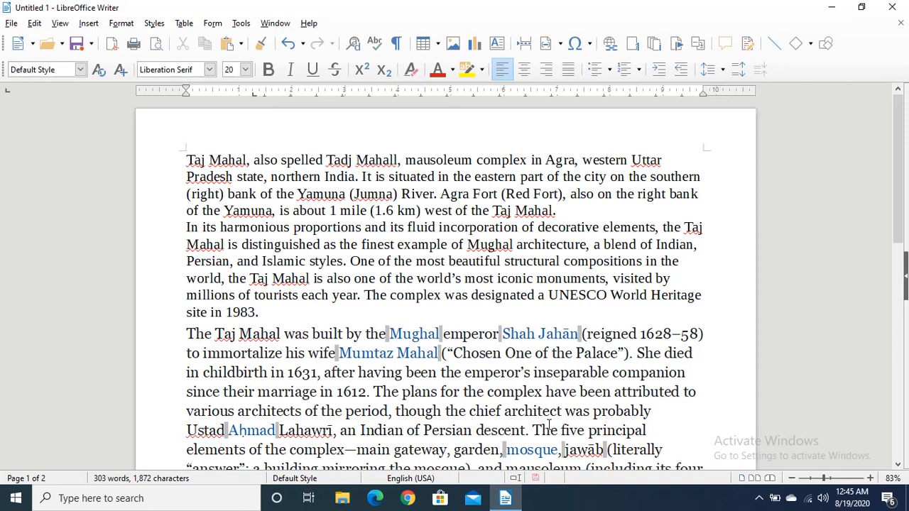
# - Lay out the entire document text in two equal columns, applied to the selection
pyautogui.hotkey('ctrl', 'a')
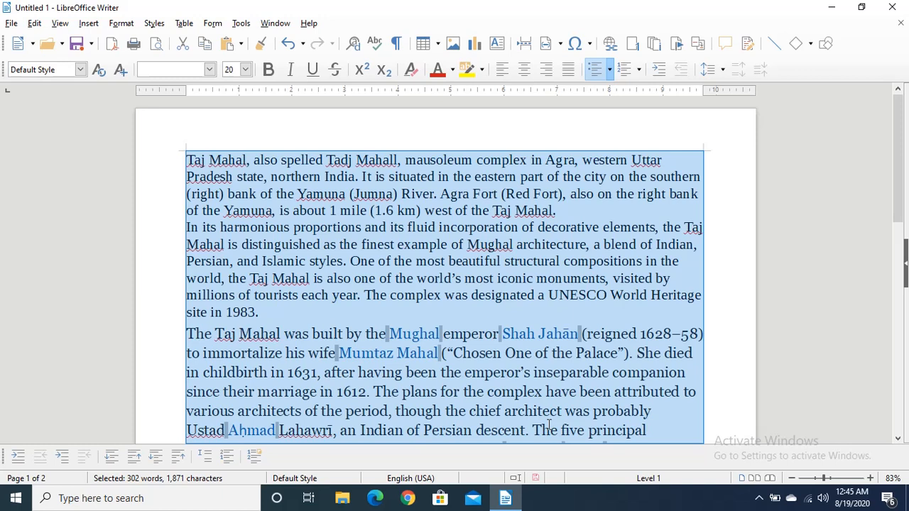
pyautogui.click(120, 25)
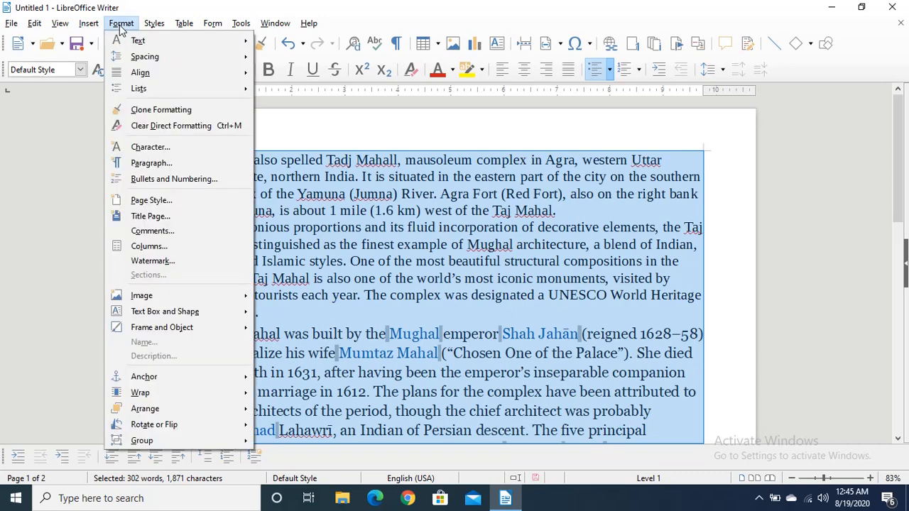
pyautogui.click(147, 246)
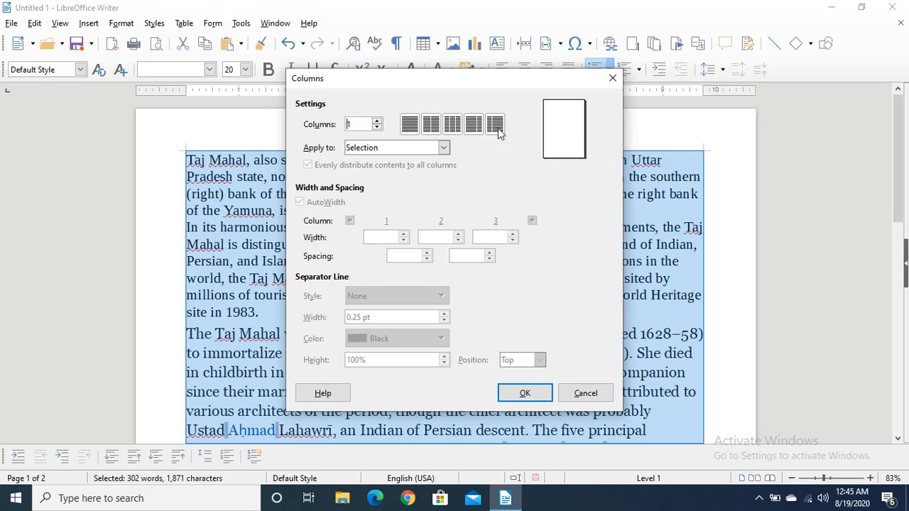
pyautogui.click(433, 125)
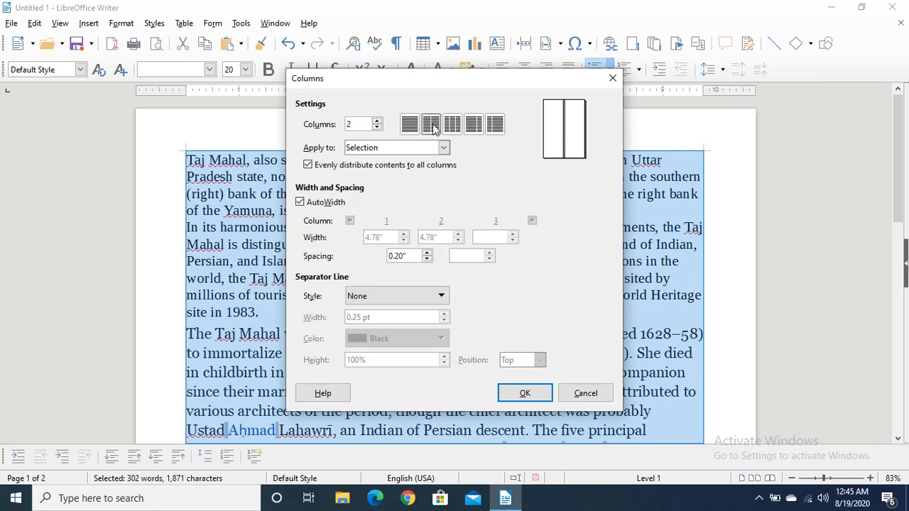
pyautogui.click(528, 393)
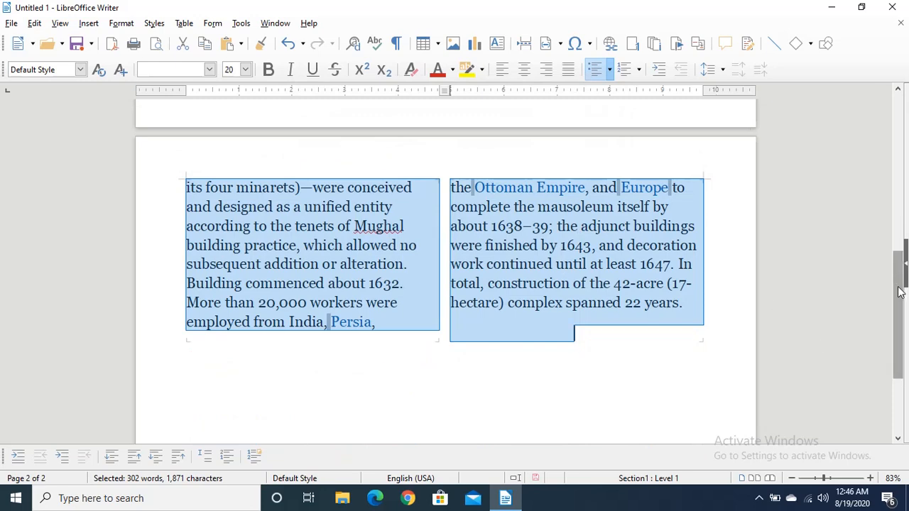
pyautogui.moveTo(899, 290); pyautogui.dragTo(895, 114)
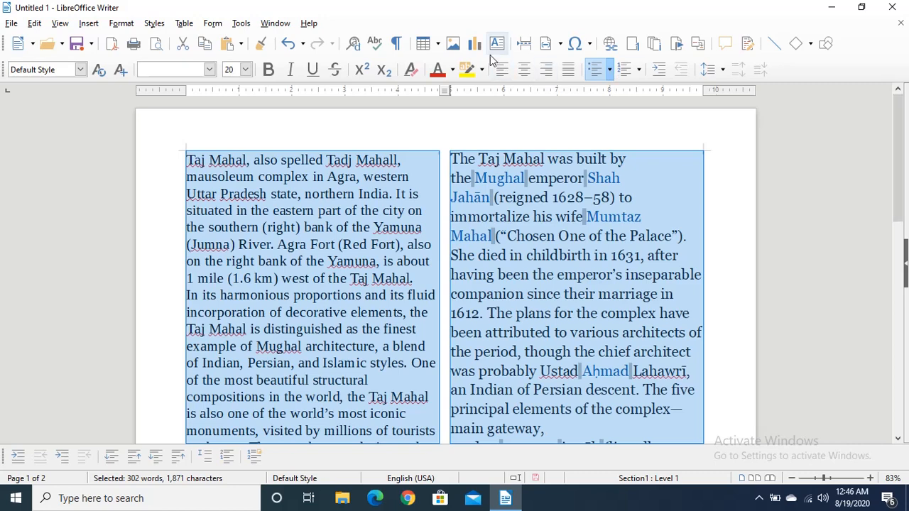
# - Change the current section to the two-column preset with a wide left column and a narrow right column
pyautogui.click(123, 27)
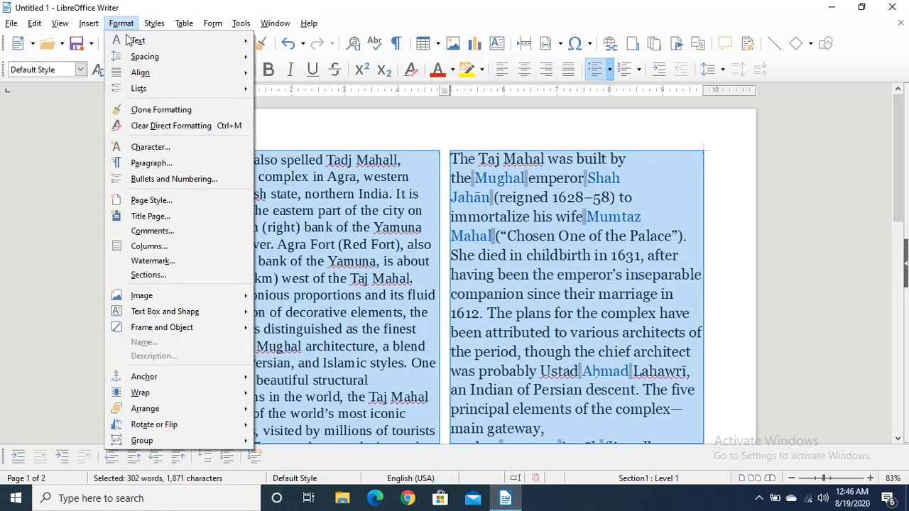
pyautogui.click(163, 246)
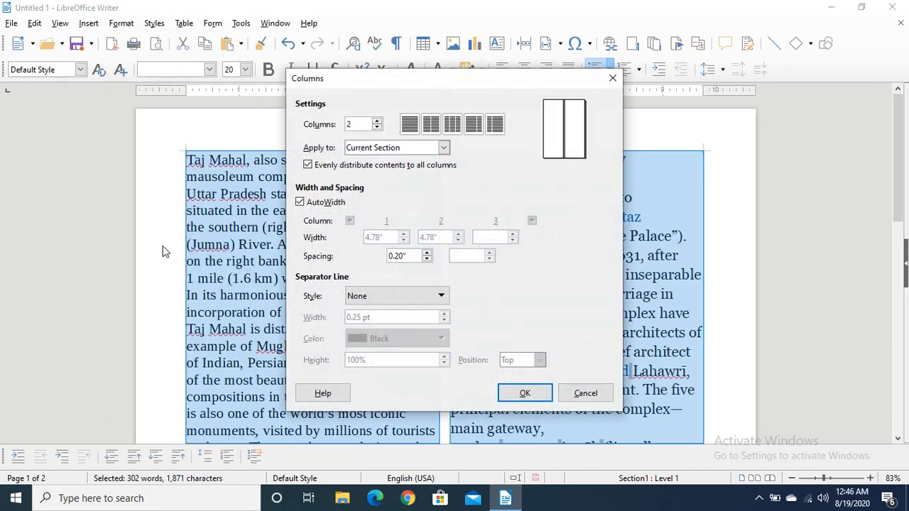
pyautogui.click(471, 125)
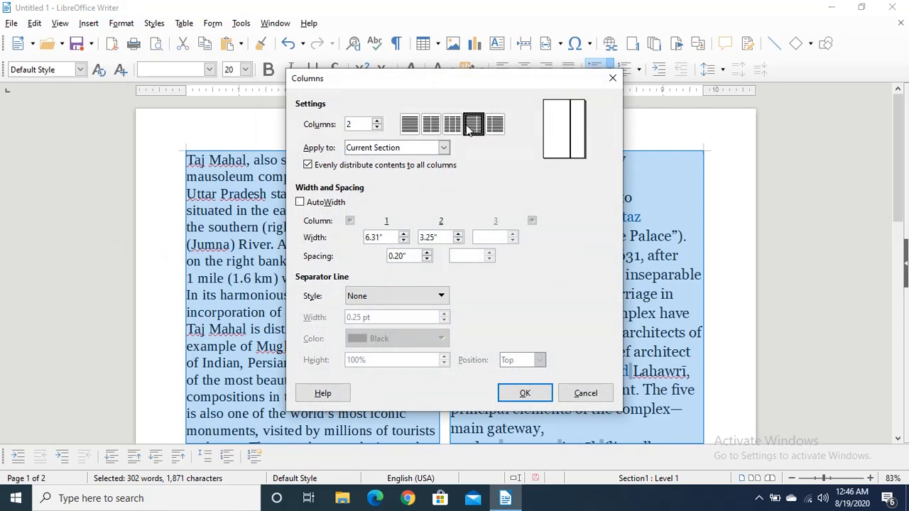
pyautogui.click(518, 395)
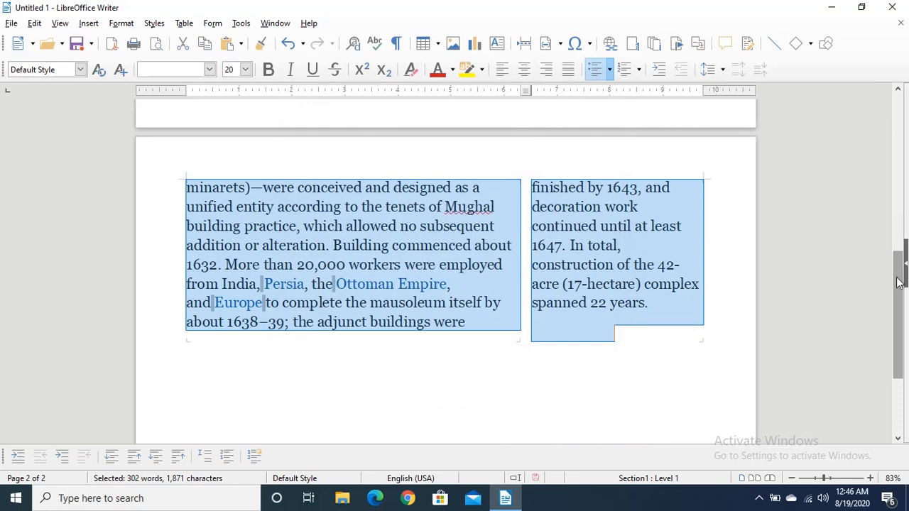
pyautogui.moveTo(899, 283); pyautogui.dragTo(905, 116)
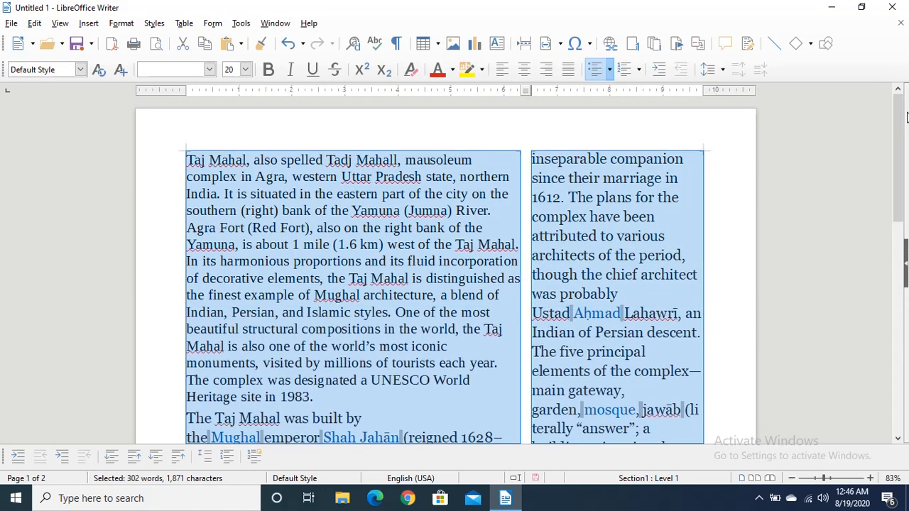
# - Adjust the width of the first column in the current section's two-column layout
pyautogui.click(456, 135)
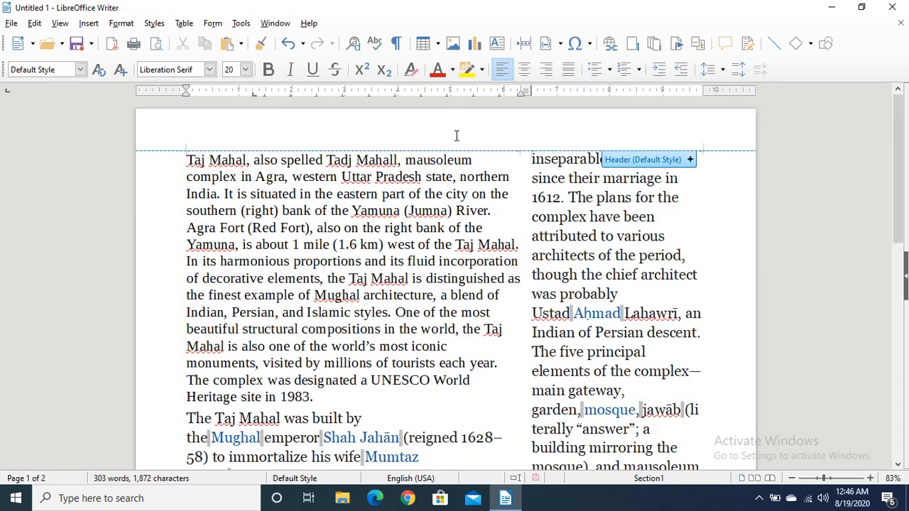
pyautogui.click(122, 24)
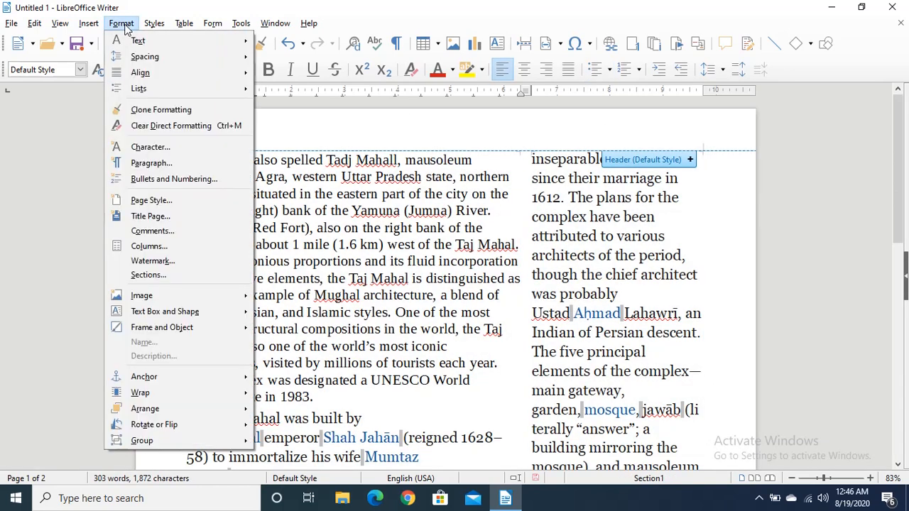
pyautogui.click(171, 246)
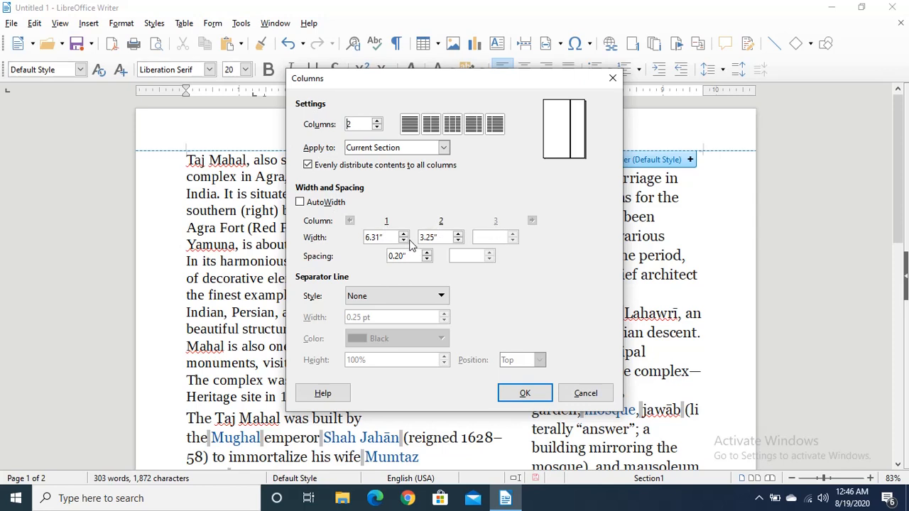
pyautogui.click(403, 240)
pyautogui.click(403, 241)
pyautogui.click(403, 241)
pyautogui.click(403, 235)
pyautogui.click(403, 236)
pyautogui.click(402, 236)
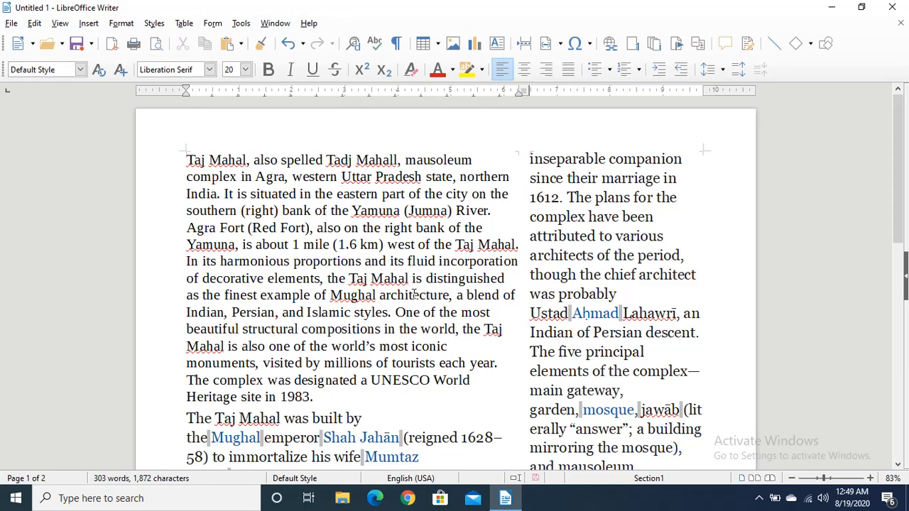
# - Insert a column break before the sentence starting "One of the most beautiful structural compositions"
pyautogui.click(394, 313)
pyautogui.click(87, 24)
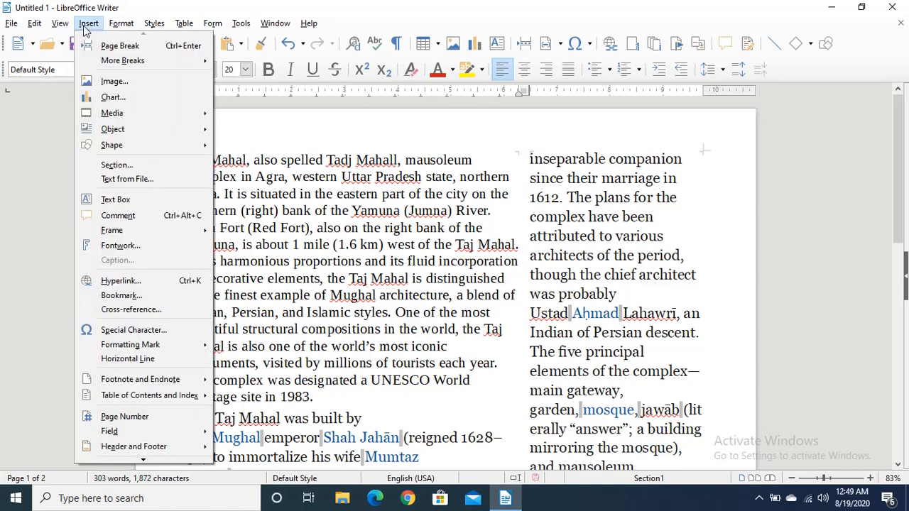
pyautogui.moveTo(121, 64)
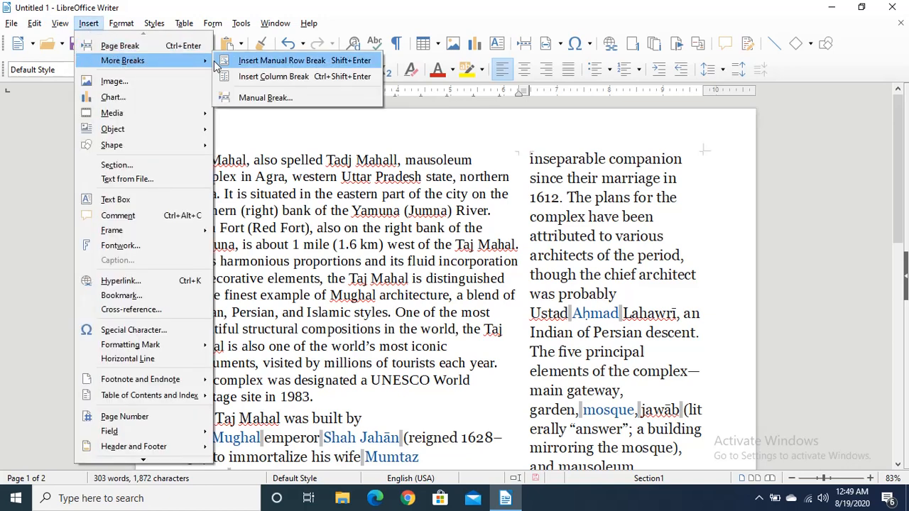
pyautogui.click(254, 99)
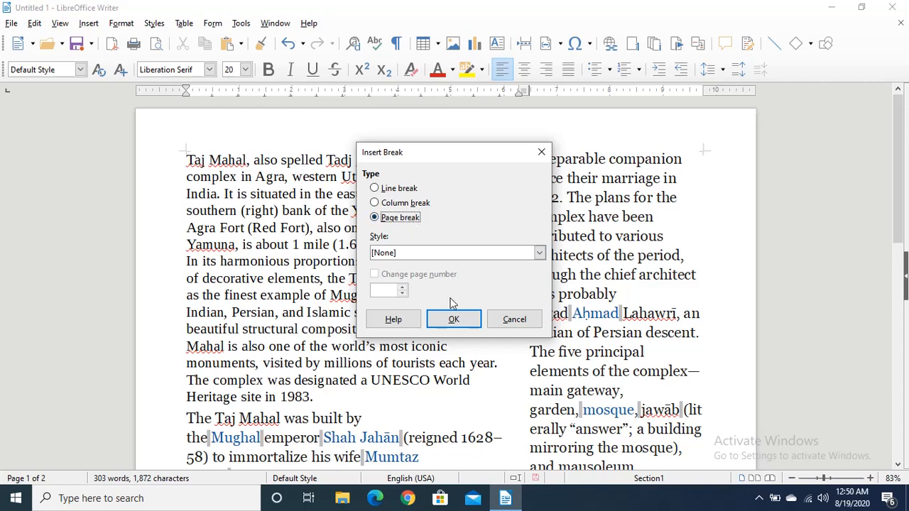
pyautogui.click(406, 205)
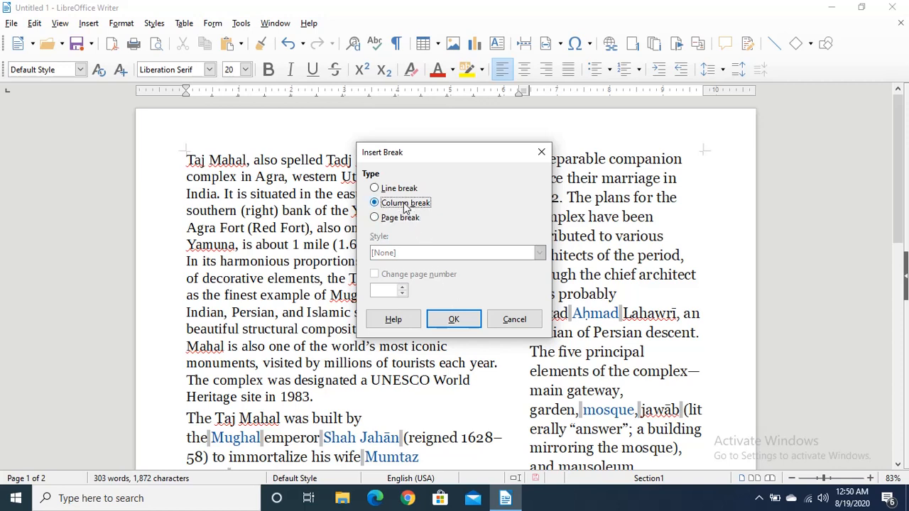
pyautogui.click(454, 319)
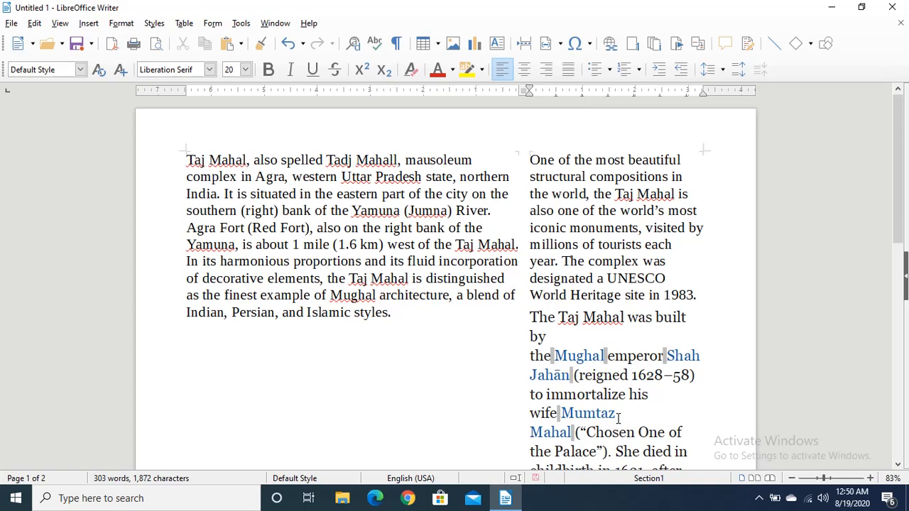
# - Undo the column break and the column layouts back to single-column text, and select the entire document
pyautogui.press('BackSpace')
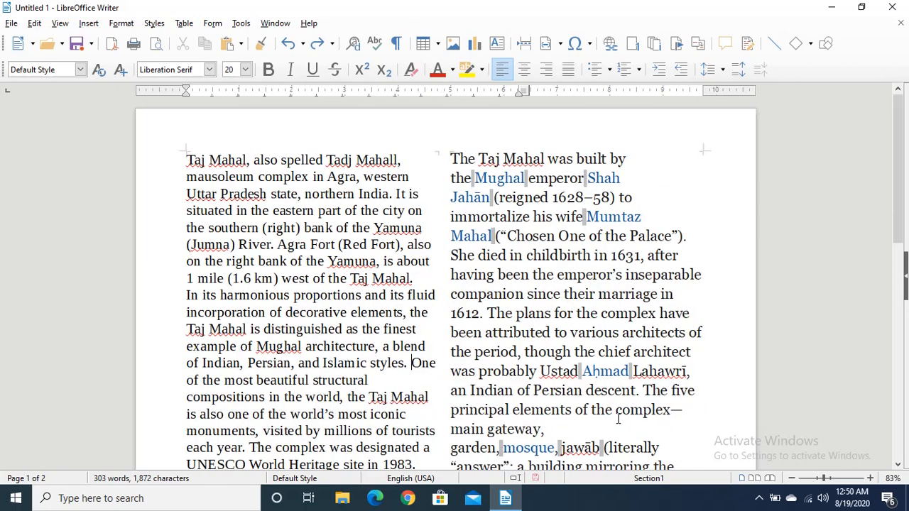
pyautogui.hotkey('ctrl', 'a')
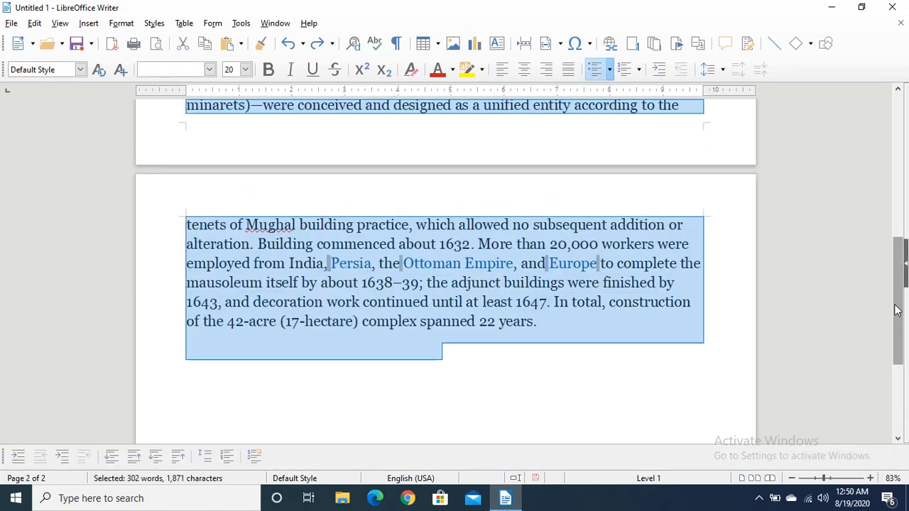
pyautogui.moveTo(895, 310); pyautogui.dragTo(904, 135)
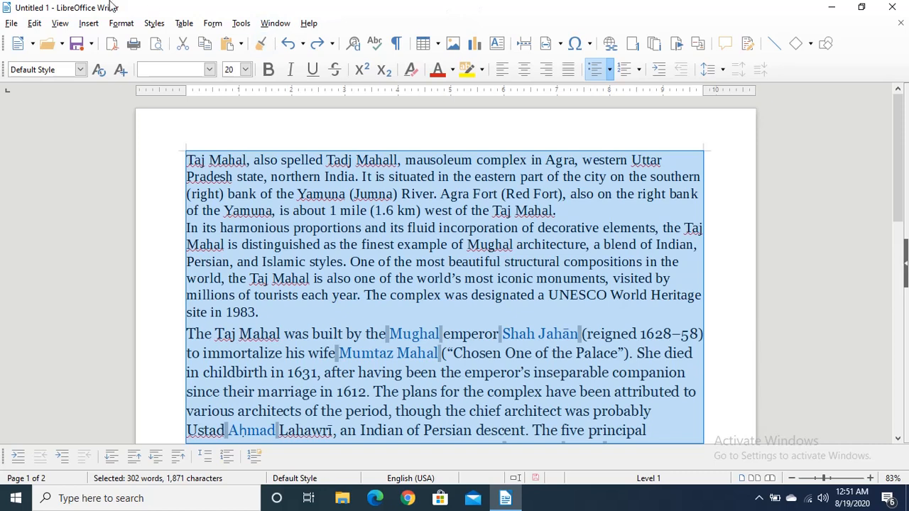
# - Turn on both the header and the footer in the default page style
pyautogui.click(120, 24)
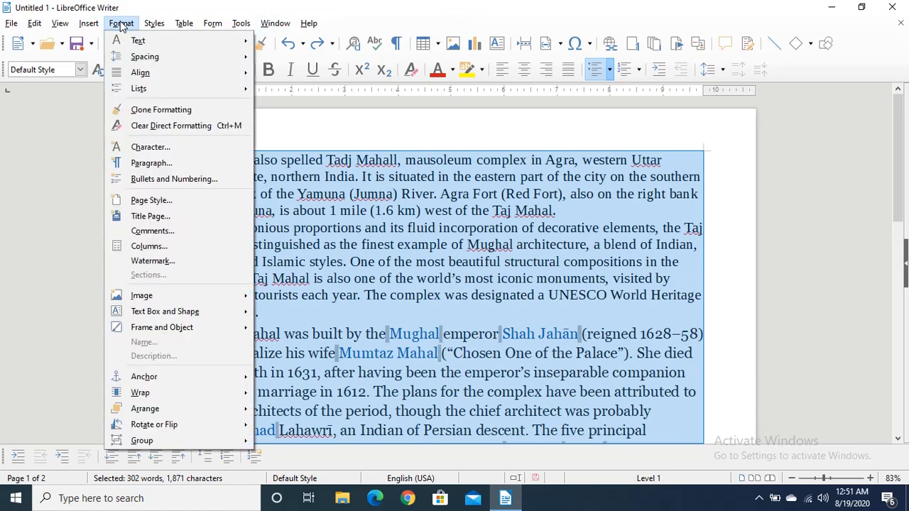
pyautogui.click(164, 206)
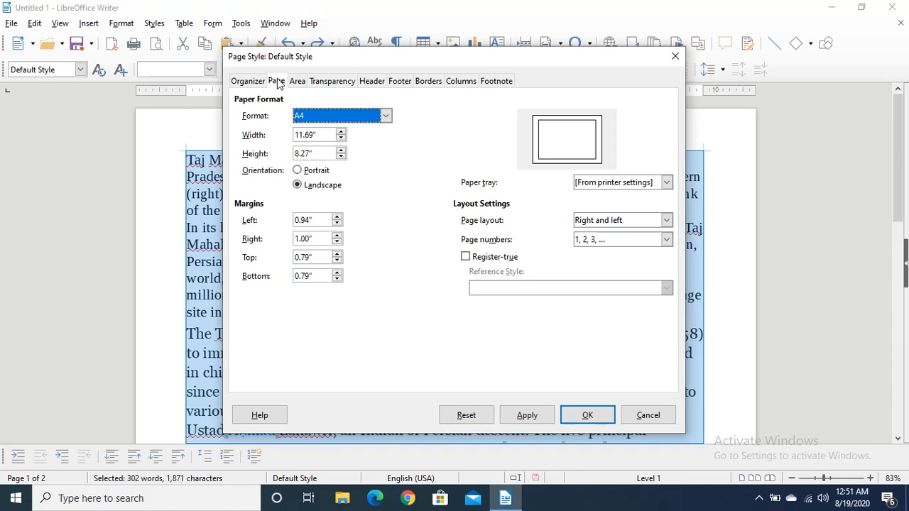
pyautogui.click(371, 82)
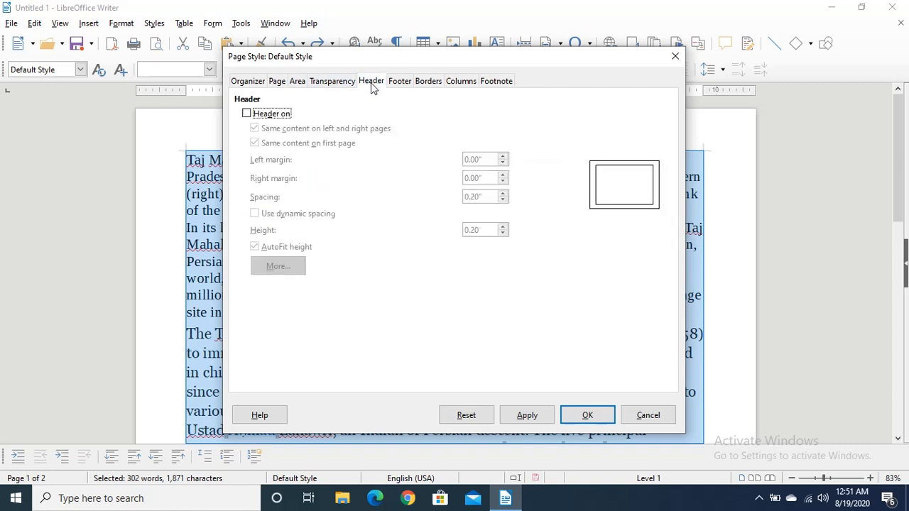
pyautogui.click(246, 114)
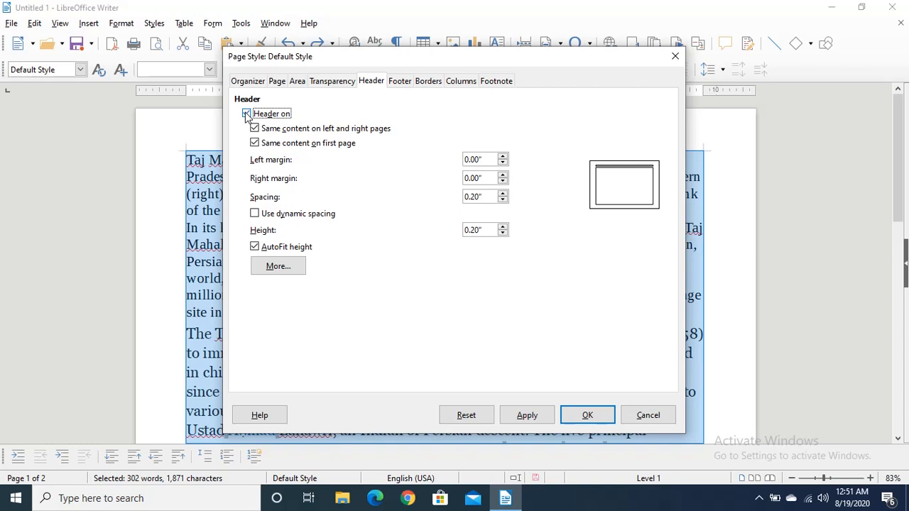
pyautogui.click(402, 81)
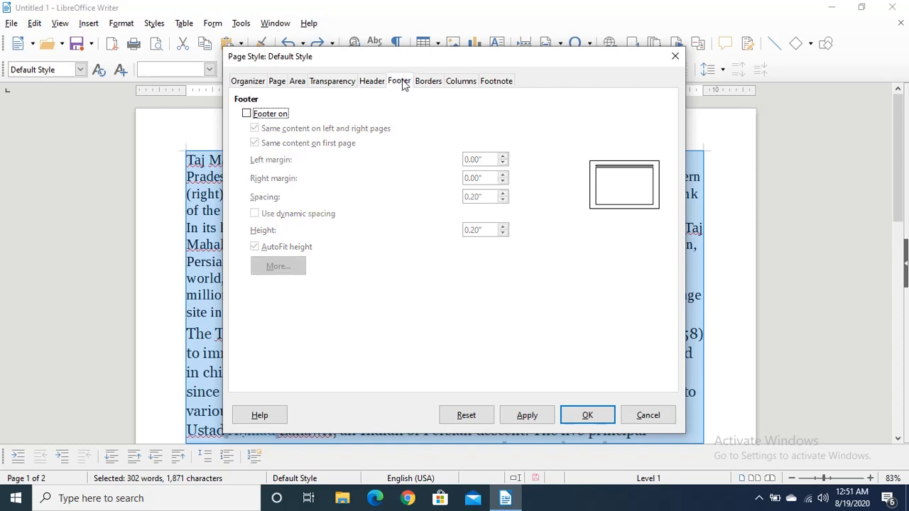
pyautogui.click(247, 114)
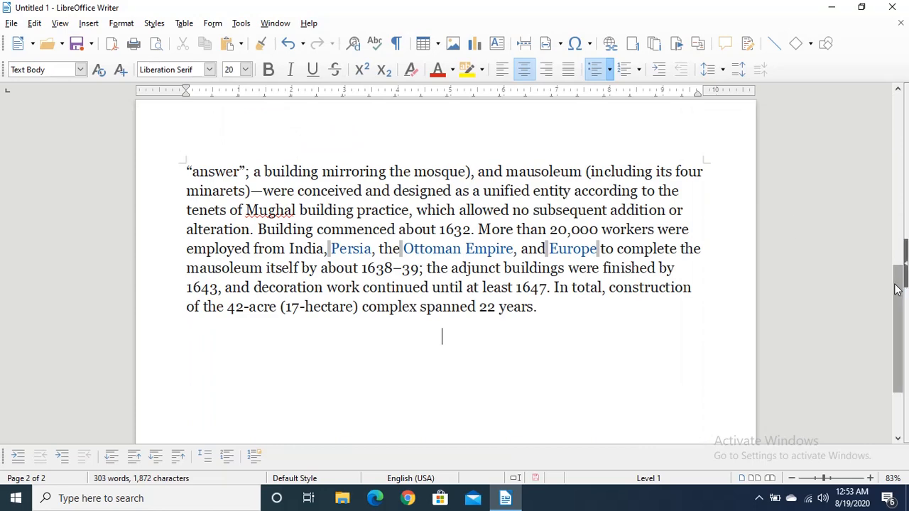
# - Enter COMPUTER at the left and CLASS V at the right end of the page header
pyautogui.moveTo(899, 275); pyautogui.dragTo(896, 122)
pyautogui.click(578, 135)
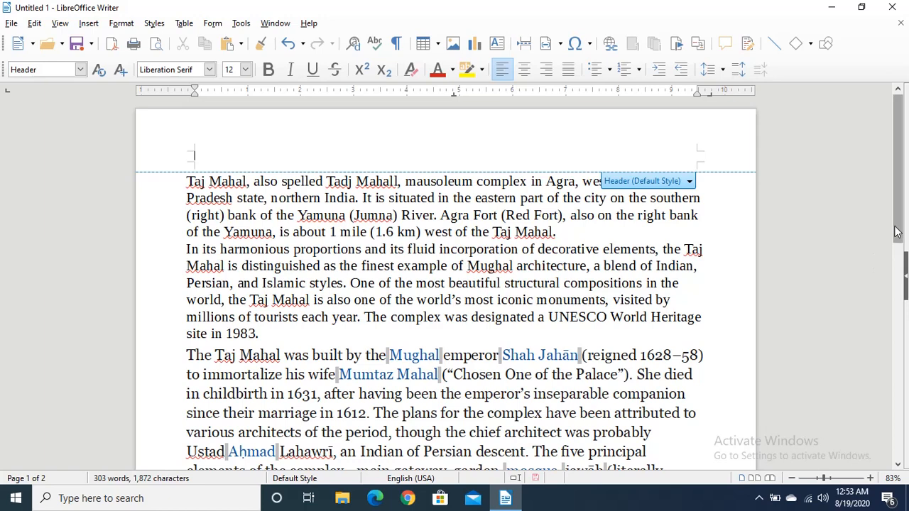
pyautogui.moveTo(897, 232); pyautogui.dragTo(902, 372)
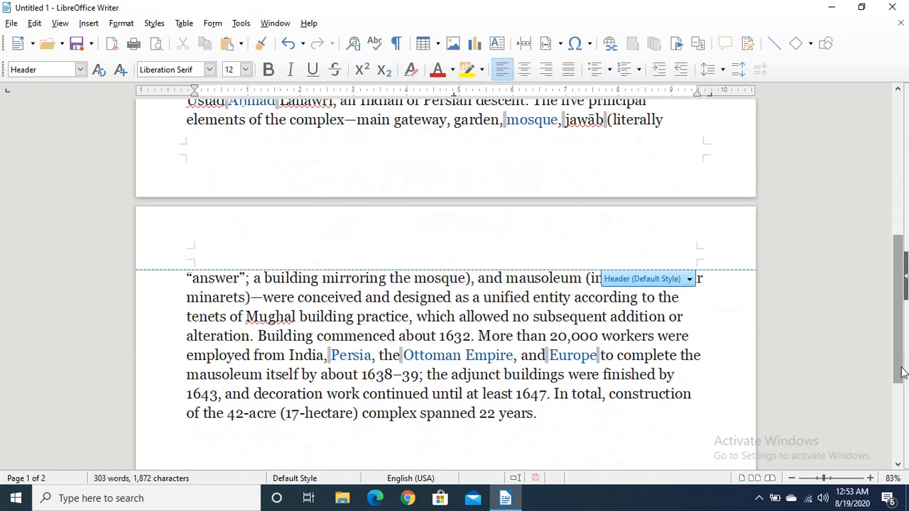
pyautogui.click(556, 162)
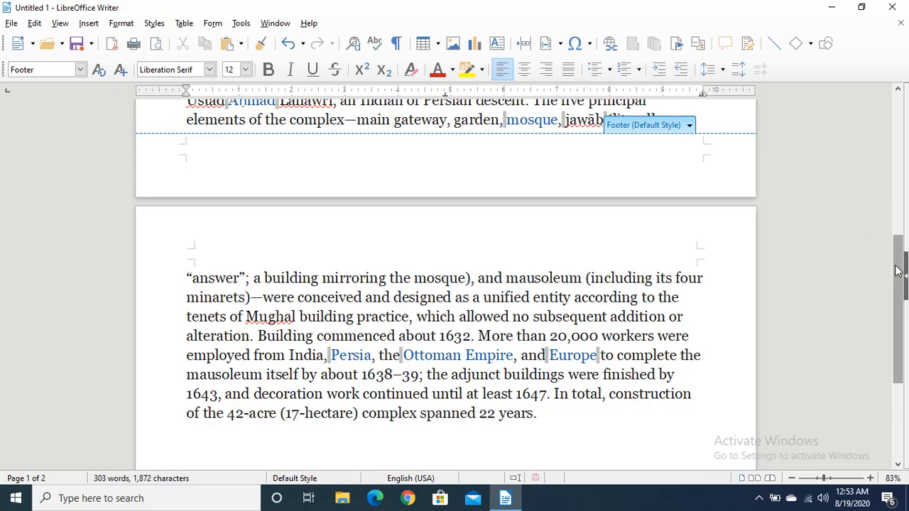
pyautogui.moveTo(897, 270); pyautogui.dragTo(893, 115)
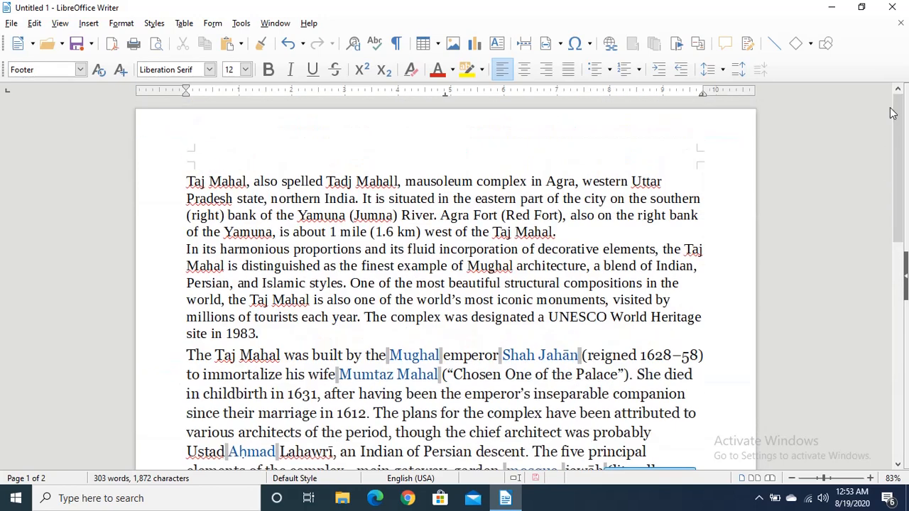
pyautogui.click(193, 154)
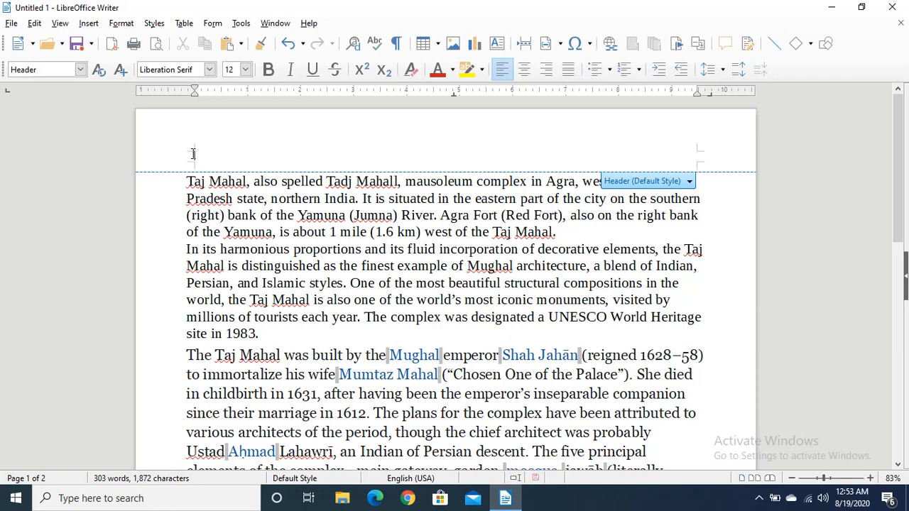
pyautogui.write('COMPUTER')
pyautogui.write('CLA')
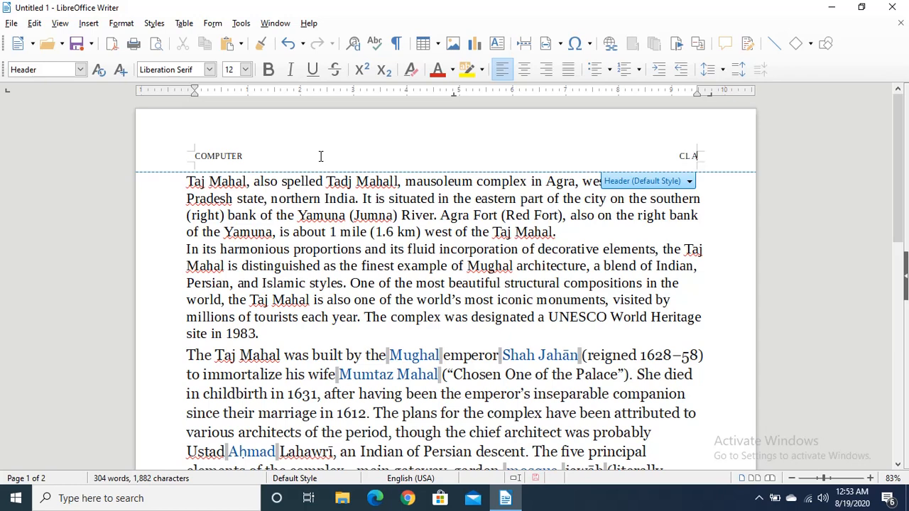
pyautogui.write('SS V')
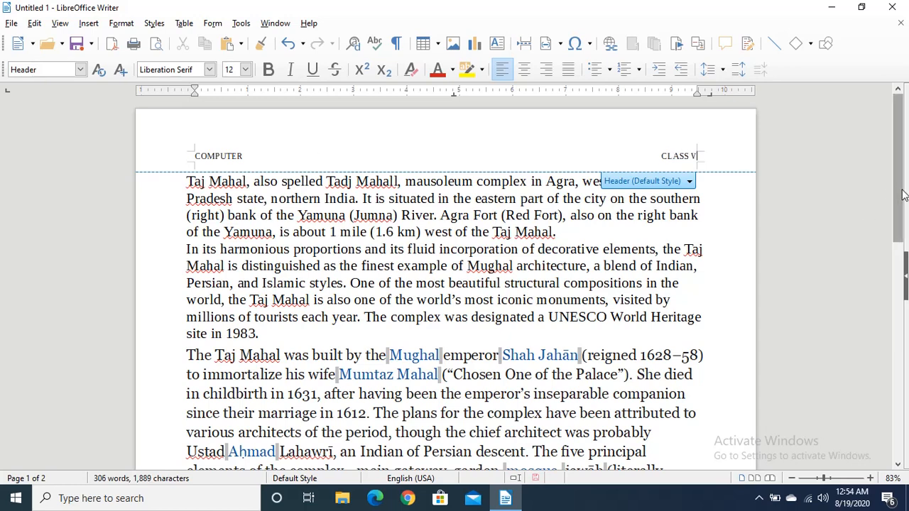
# - Add blank paragraphs after the last line of the text until the document extends to five pages
pyautogui.moveTo(904, 194); pyautogui.dragTo(905, 282)
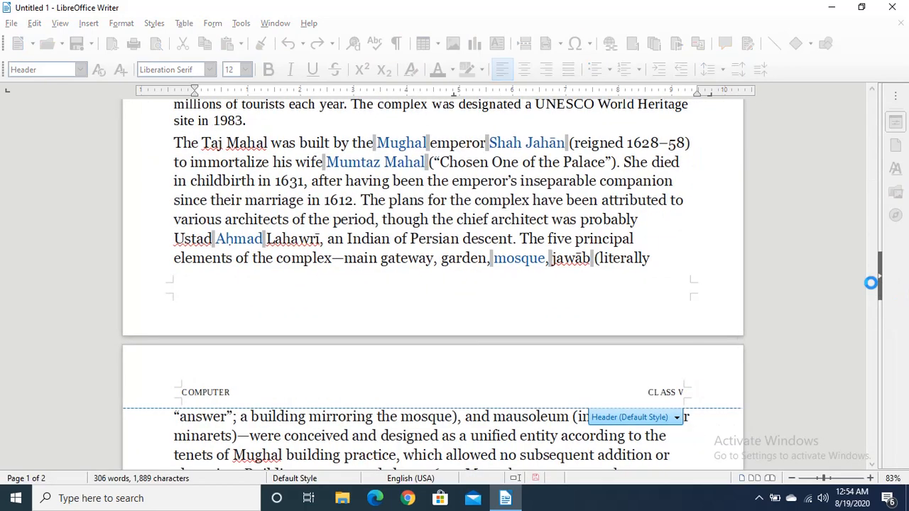
pyautogui.moveTo(871, 283); pyautogui.dragTo(877, 342)
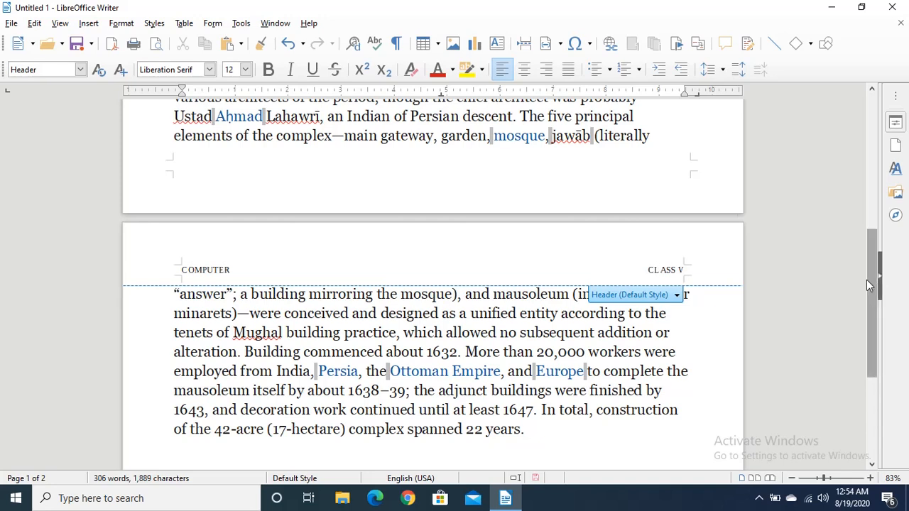
pyautogui.moveTo(865, 279); pyautogui.dragTo(864, 424)
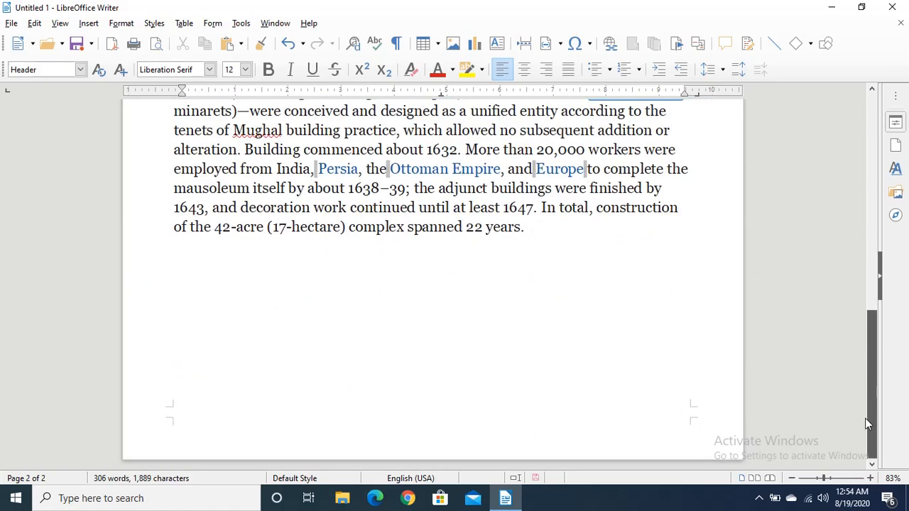
pyautogui.click(621, 413)
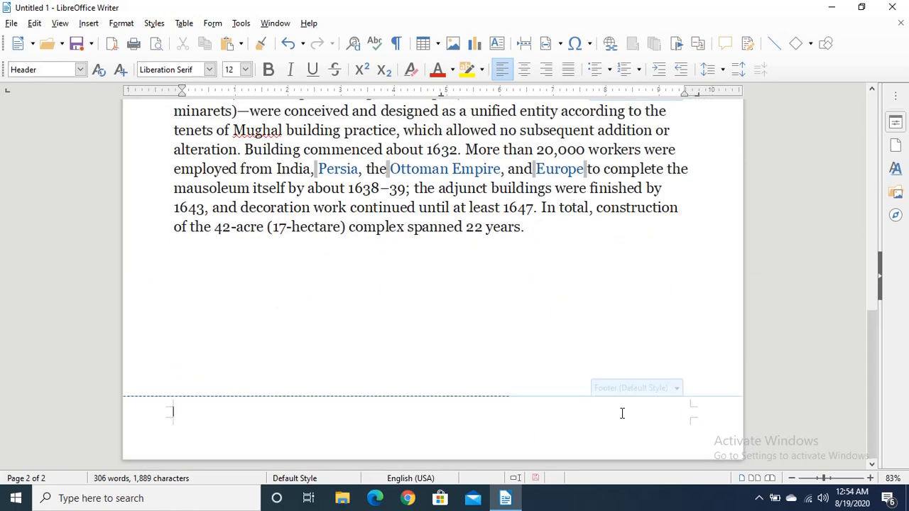
pyautogui.click(605, 353)
pyautogui.press('Return')
pyautogui.press('Return')
pyautogui.press('Return')
pyautogui.press('Return')
pyautogui.press('Return')
pyautogui.press('Return')
pyautogui.press('Return')
pyautogui.press('Return')
pyautogui.press('Return')
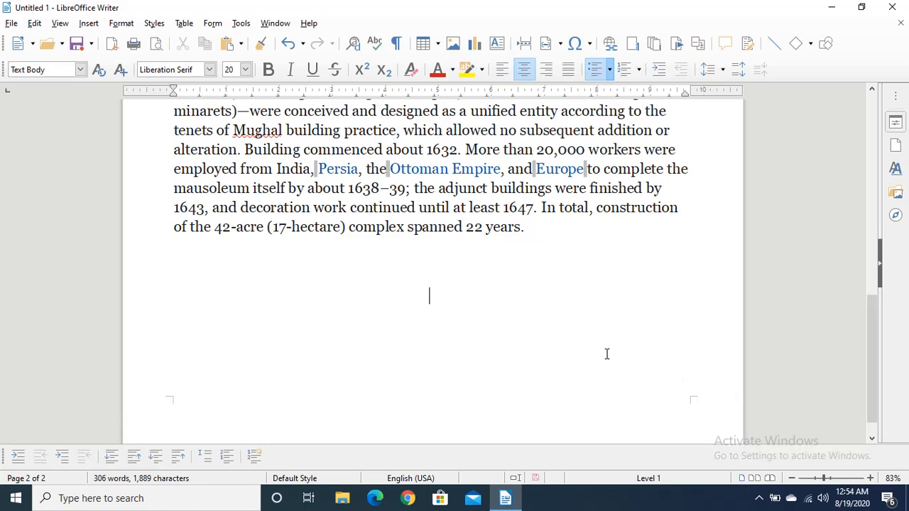
pyautogui.press('Return')
pyautogui.press('Return')
pyautogui.press('Return')
pyautogui.press('Return')
pyautogui.press('Return')
pyautogui.press('Return')
pyautogui.press('Return')
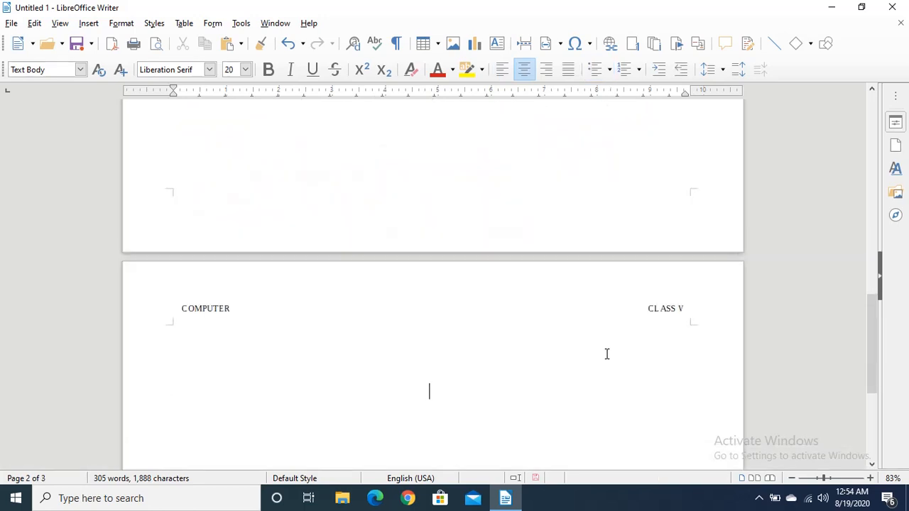
pyautogui.press('Return')
pyautogui.press('Return')
pyautogui.press('Return')
pyautogui.press('Return')
pyautogui.press('Return')
pyautogui.press('Return')
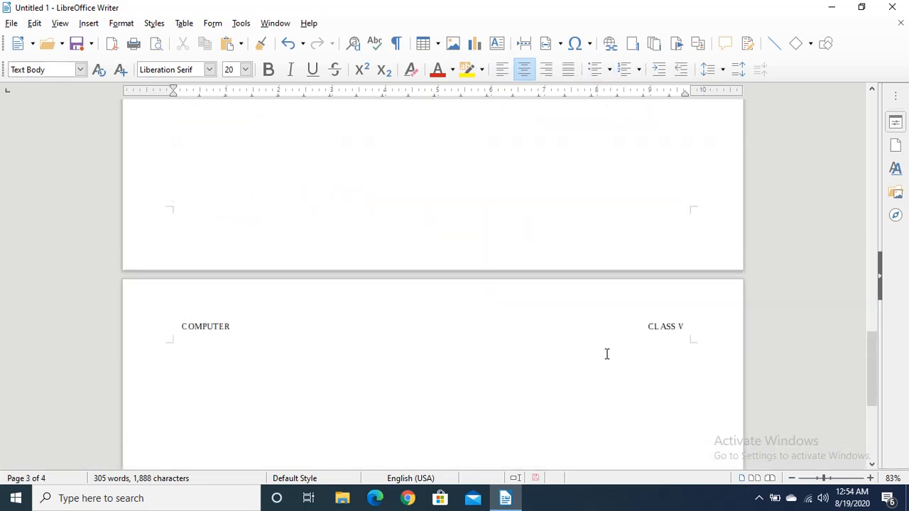
pyautogui.press('Return')
pyautogui.press('Return')
pyautogui.press('Return')
pyautogui.press('Return')
pyautogui.press('Return')
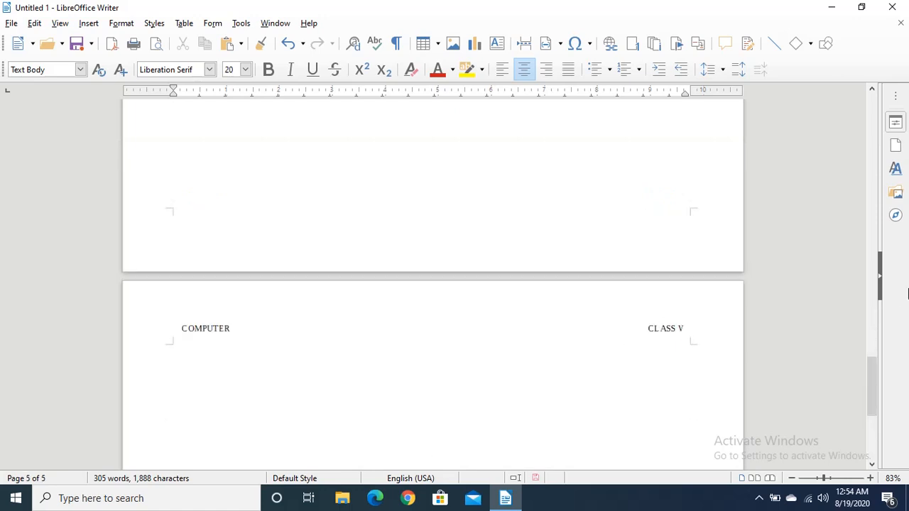
# - Insert an automatic page number field in the center of the first page's footer
pyautogui.moveTo(870, 368); pyautogui.dragTo(878, 144)
pyautogui.click(307, 274)
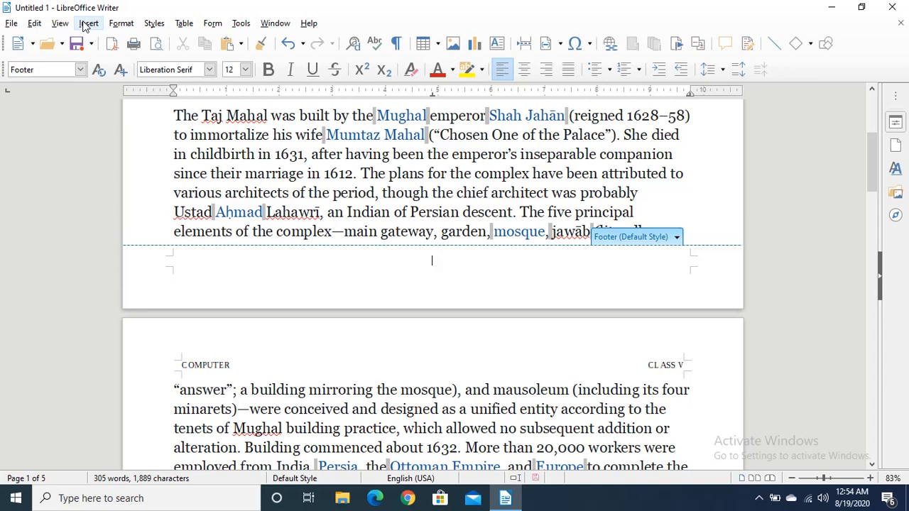
pyautogui.click(86, 24)
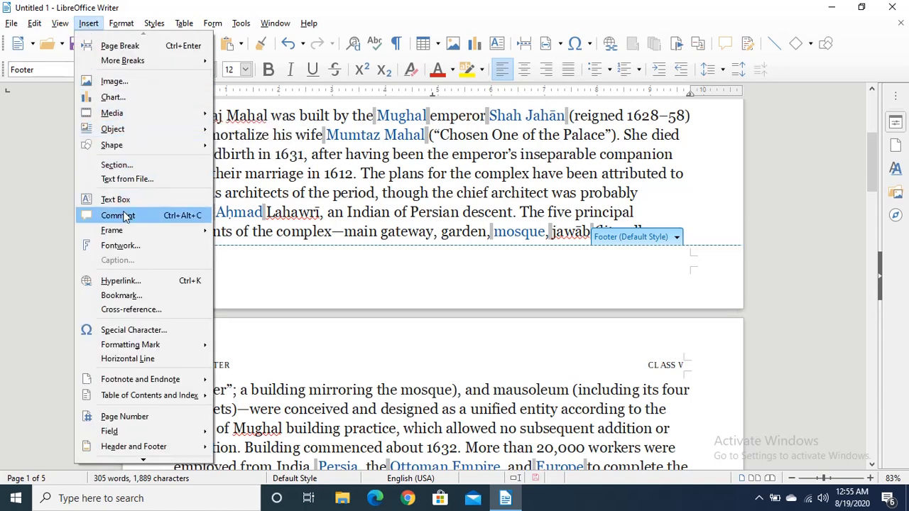
pyautogui.moveTo(184, 432)
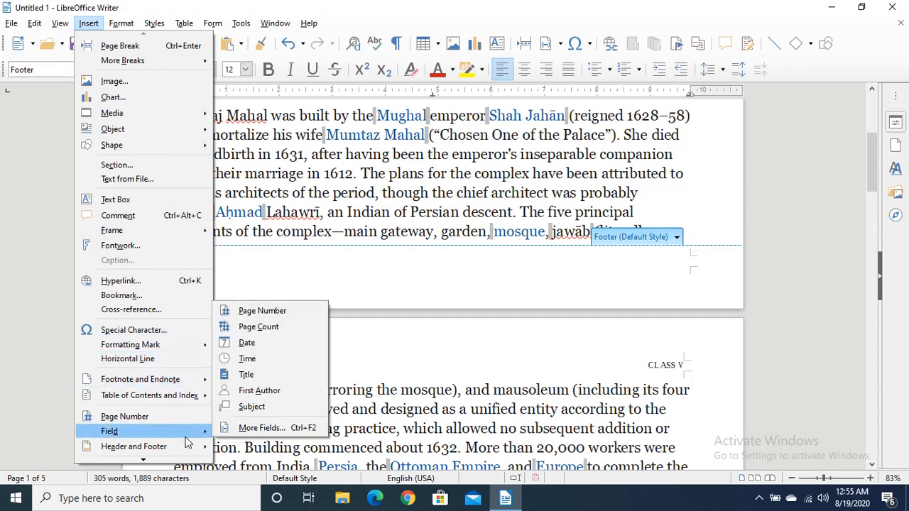
pyautogui.click(262, 311)
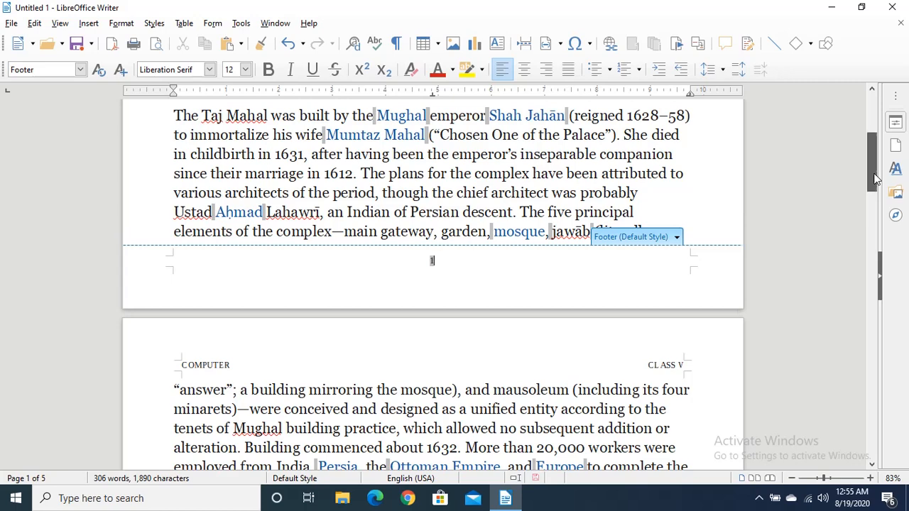
# - Check the footer page numbering across the following pages, view the document in print preview, and close the preview
pyautogui.moveTo(875, 180); pyautogui.dragTo(876, 239)
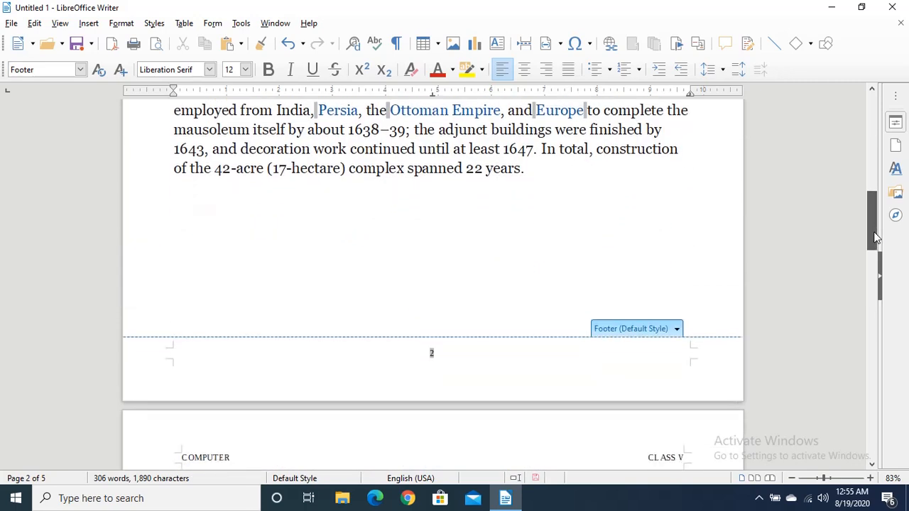
pyautogui.scroll(-2, 591, 317)
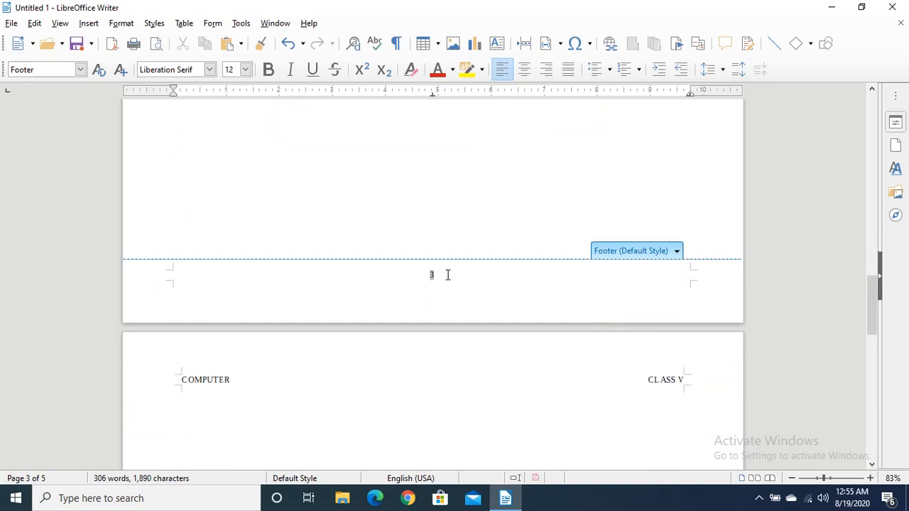
pyautogui.moveTo(871, 323); pyautogui.dragTo(878, 390)
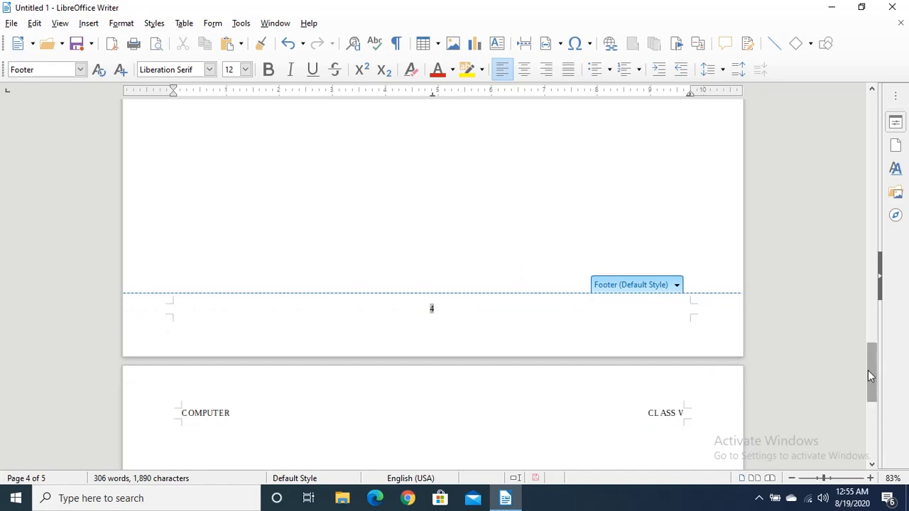
pyautogui.moveTo(869, 369); pyautogui.dragTo(849, 111)
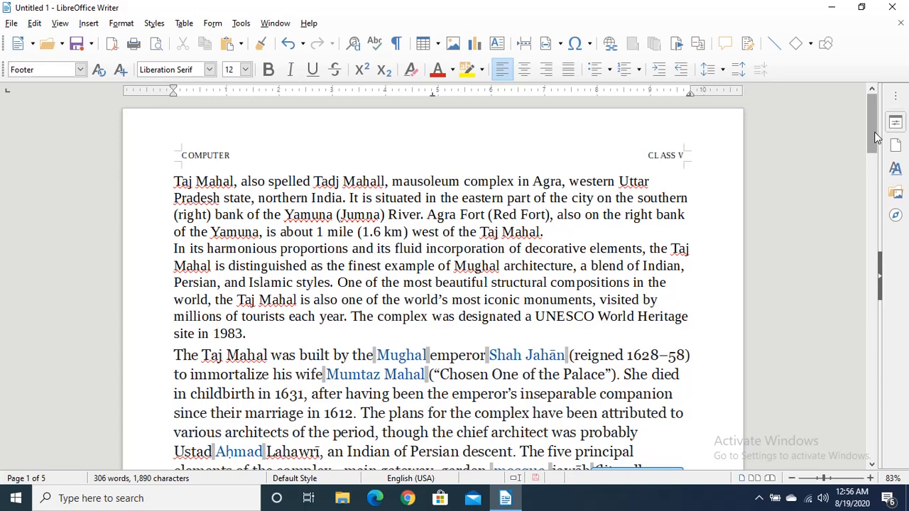
pyautogui.click(11, 25)
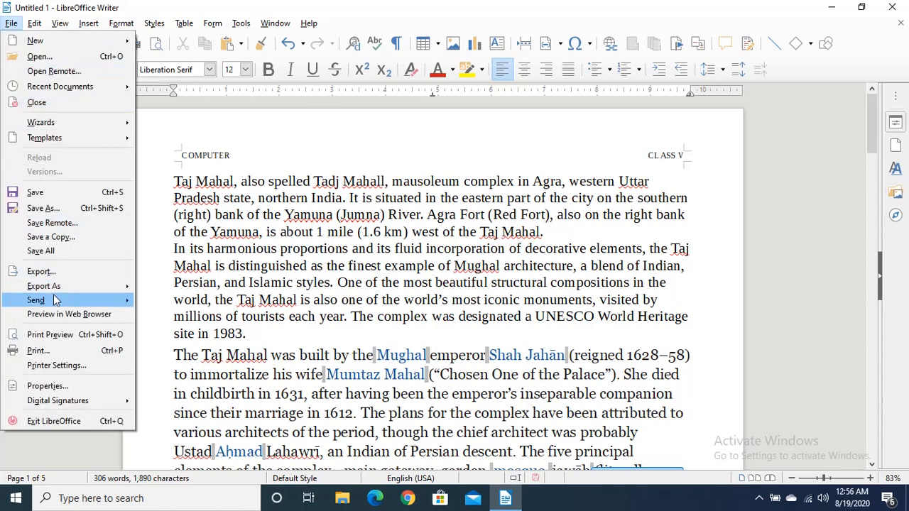
pyautogui.moveTo(56, 301)
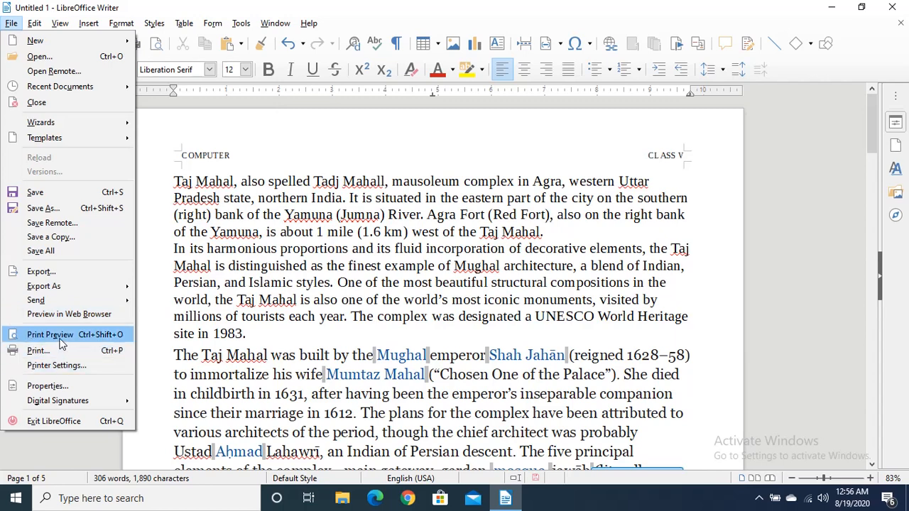
pyautogui.click(60, 341)
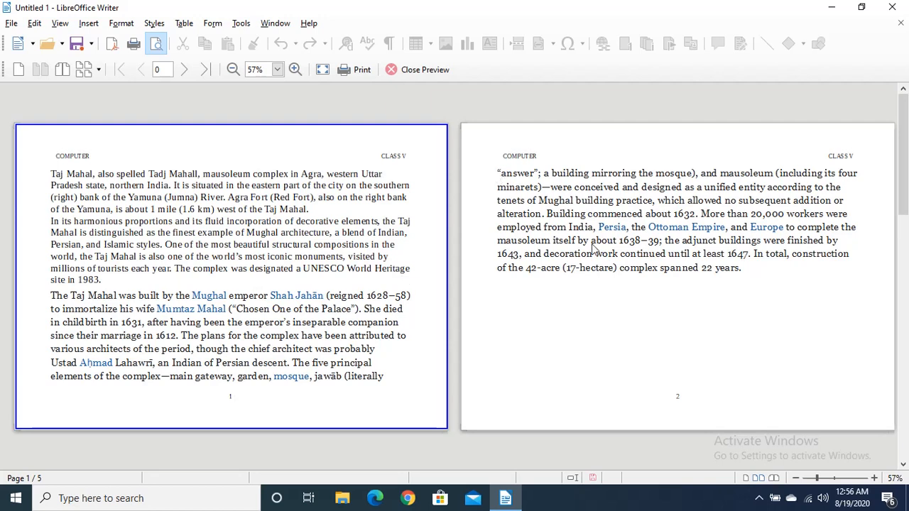
pyautogui.click(421, 73)
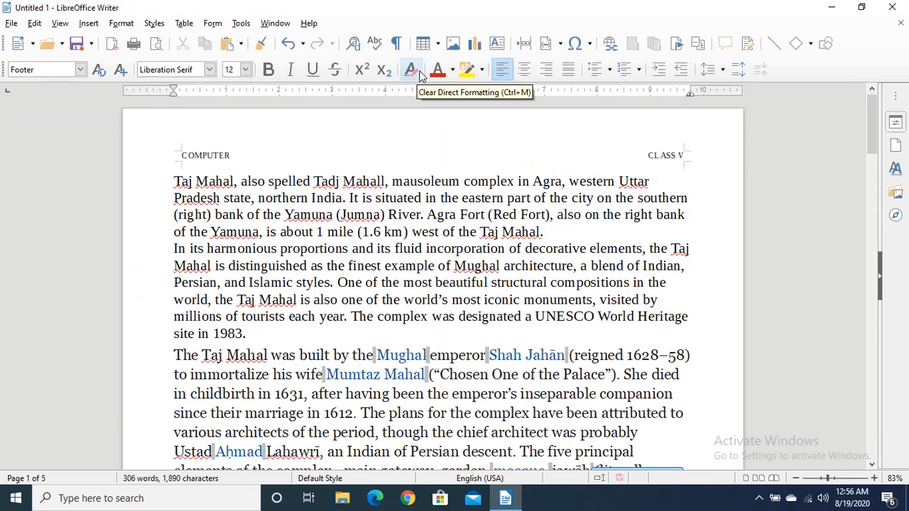
# - Bring up the print settings, switch their preview off and back on, and page through it to page 5
pyautogui.click(14, 27)
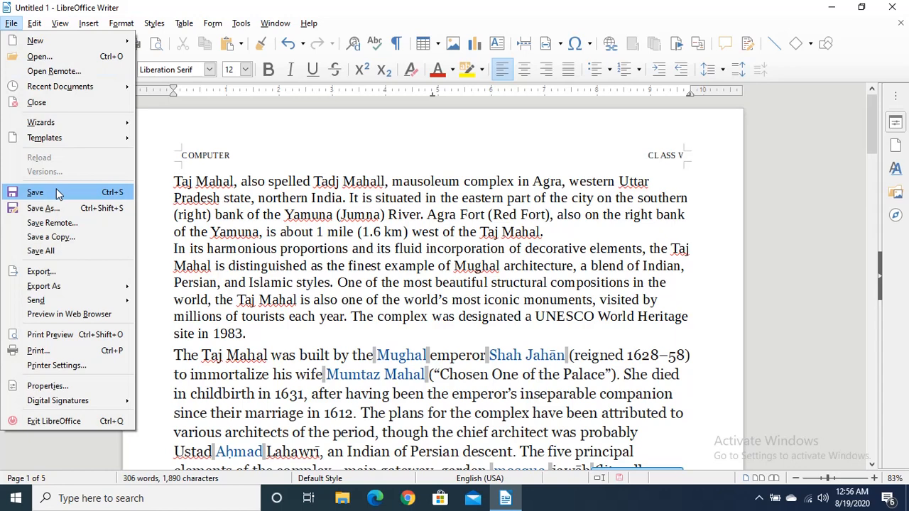
pyautogui.click(37, 351)
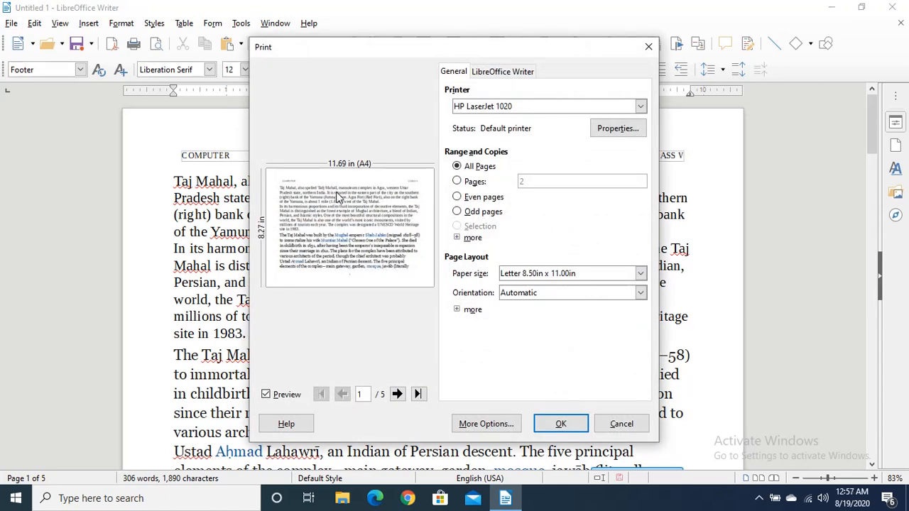
pyautogui.click(267, 395)
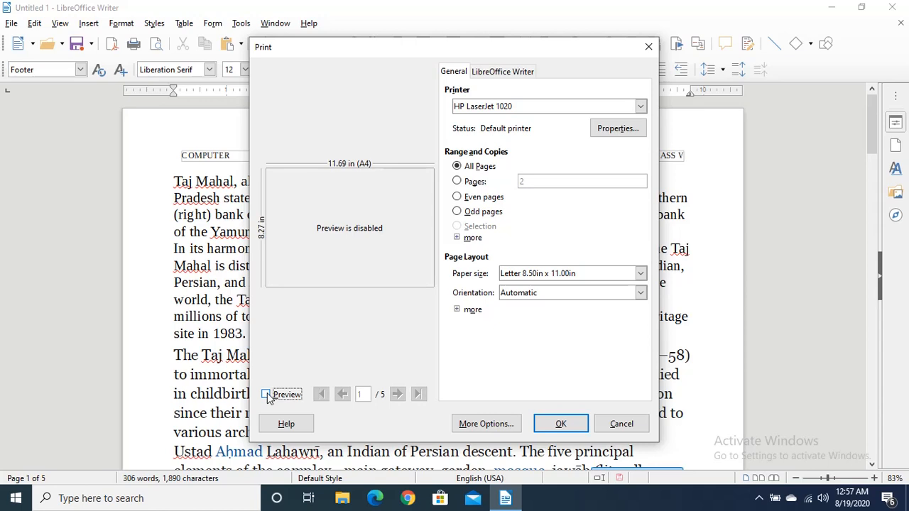
pyautogui.click(266, 395)
pyautogui.click(398, 395)
pyautogui.click(398, 394)
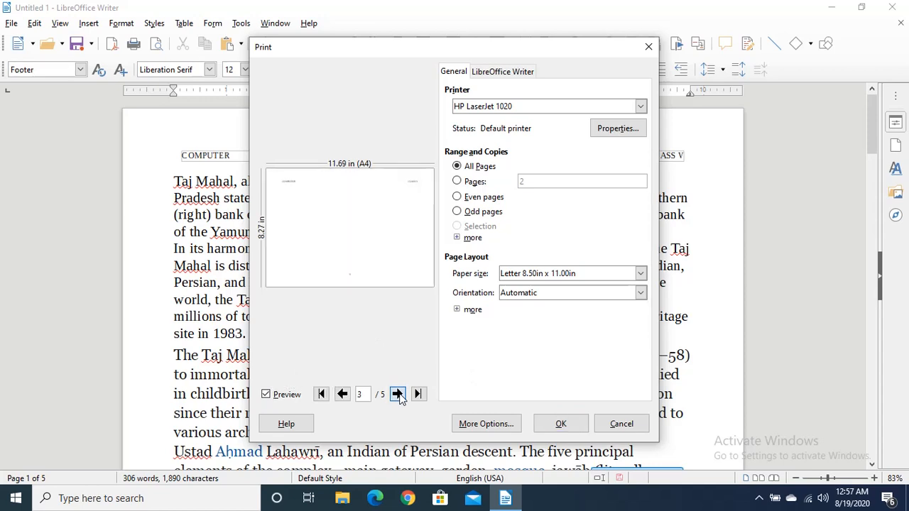
pyautogui.click(398, 395)
pyautogui.click(397, 394)
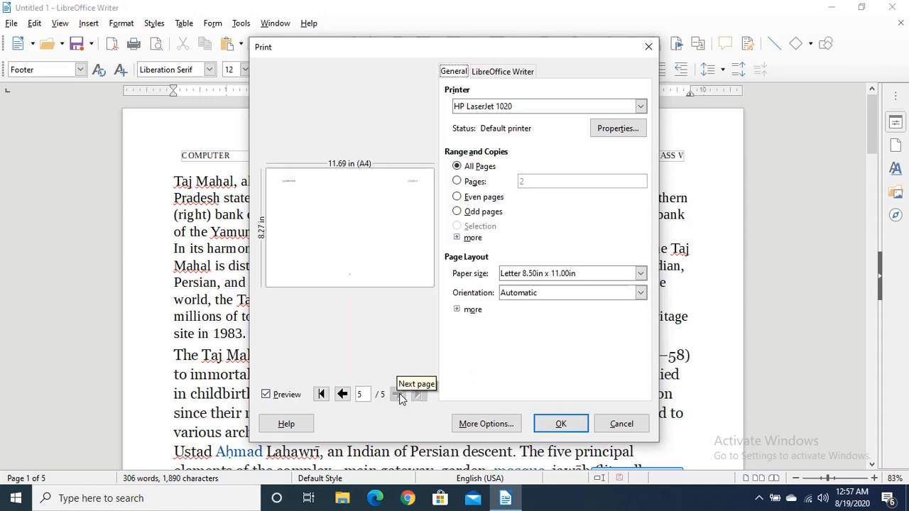
pyautogui.click(342, 394)
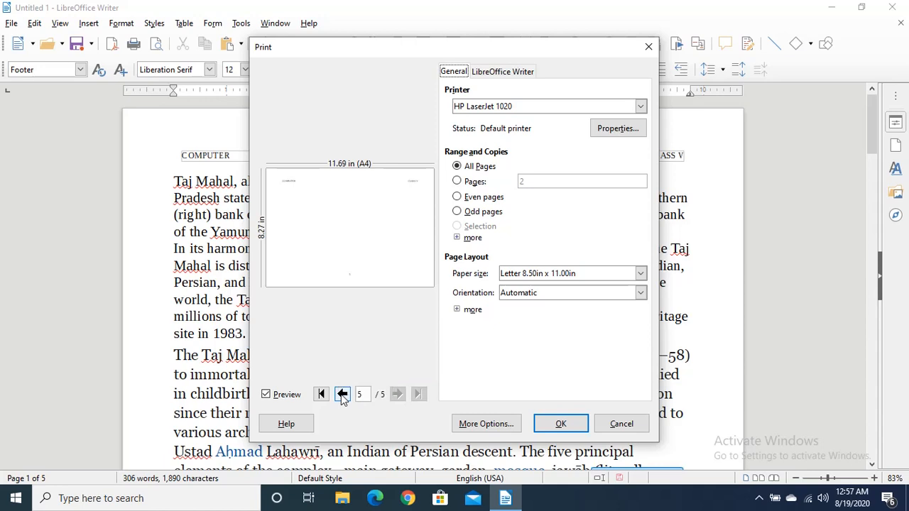
# - Print only page 2 on the HP LaserJet 1020 in Portrait orientation, keeping the Letter 8.50in x 11.00in paper size
pyautogui.click(639, 106)
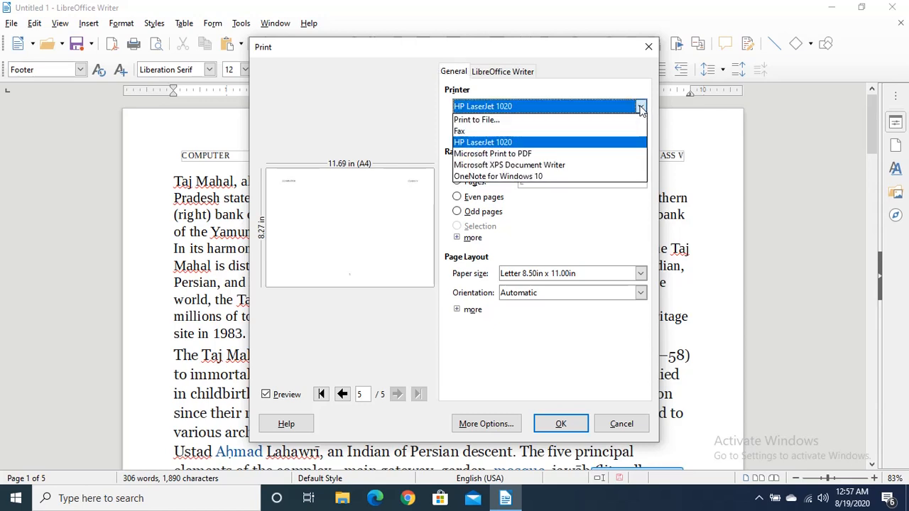
pyautogui.click(577, 149)
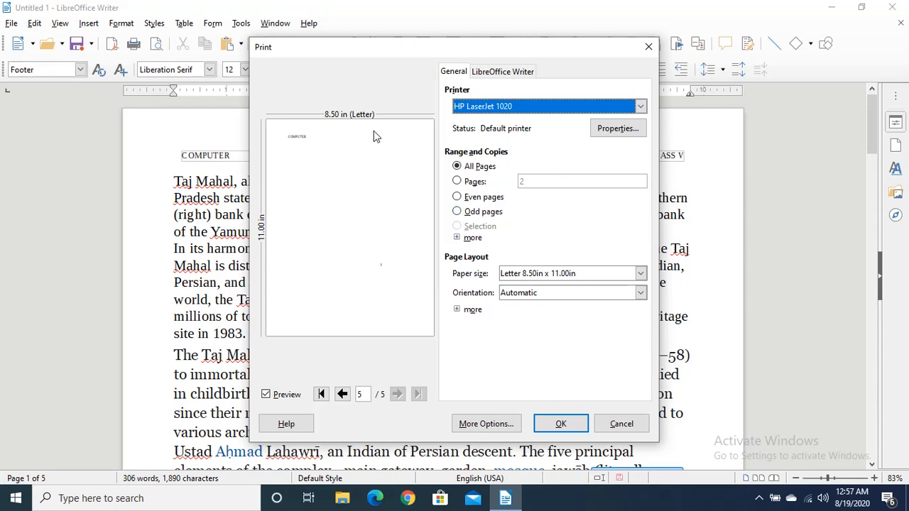
pyautogui.click(457, 182)
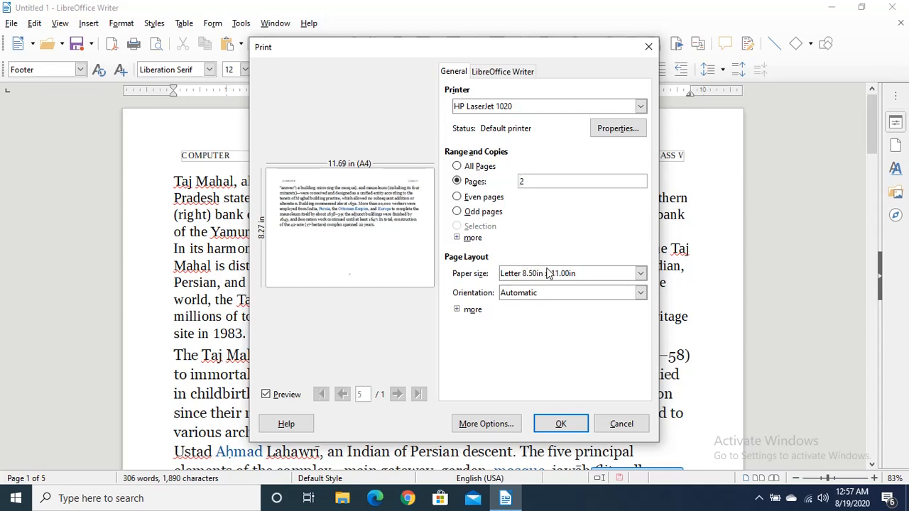
pyautogui.click(640, 274)
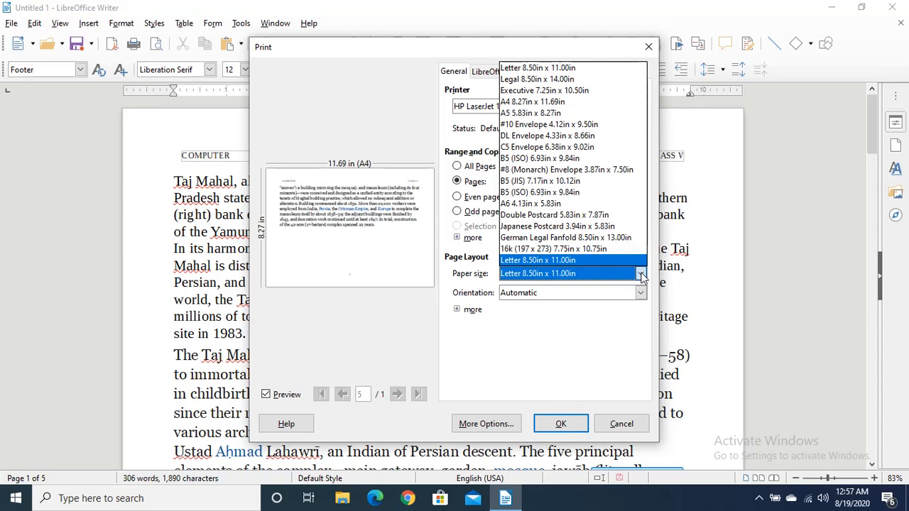
pyautogui.click(643, 296)
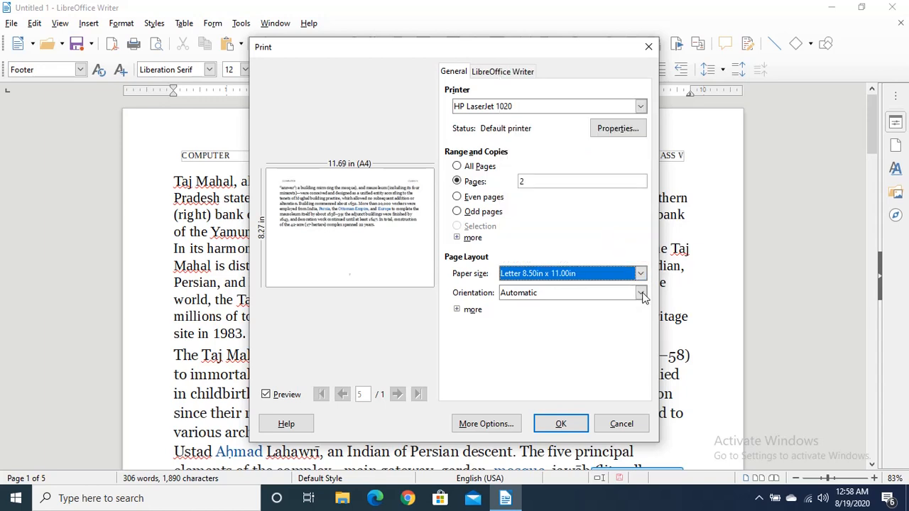
pyautogui.click(640, 294)
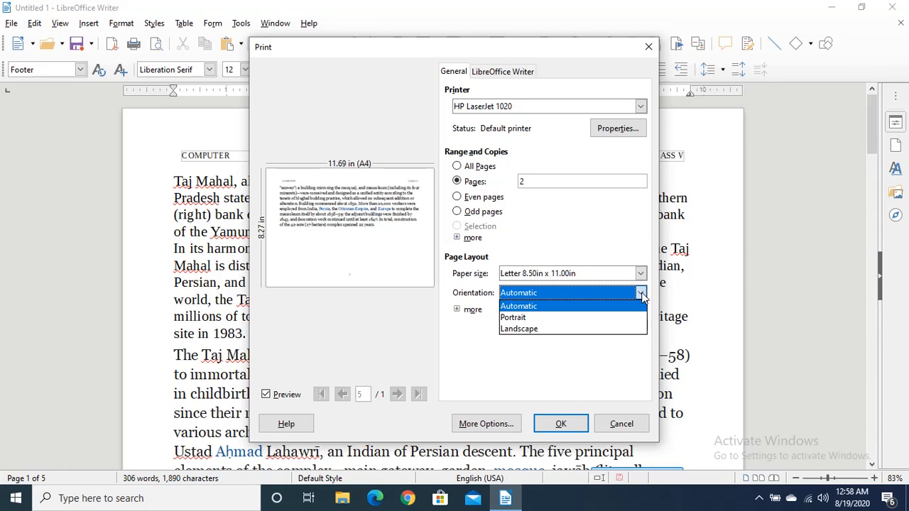
pyautogui.click(553, 320)
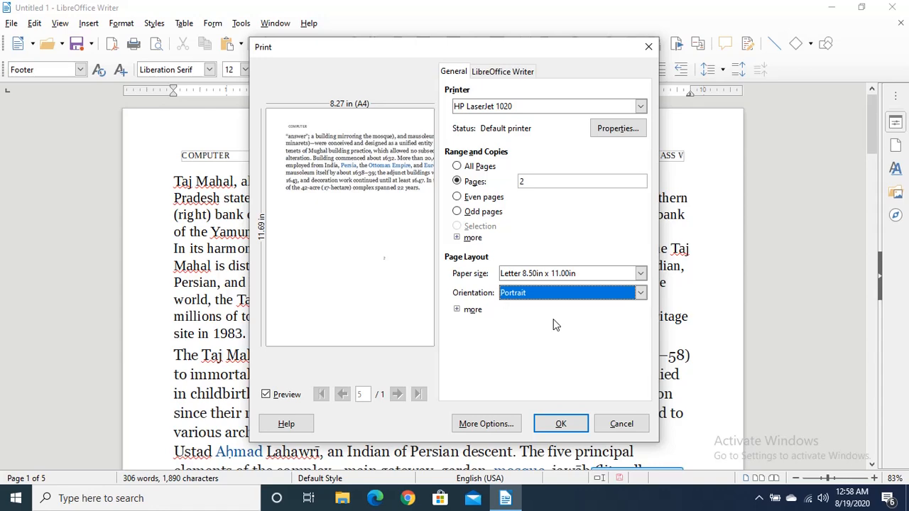
pyautogui.click(559, 424)
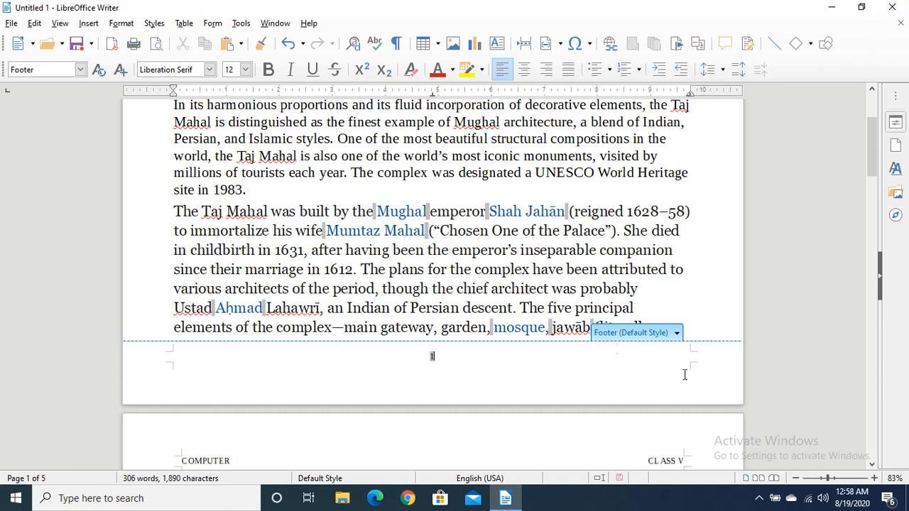
pyautogui.click(759, 500)
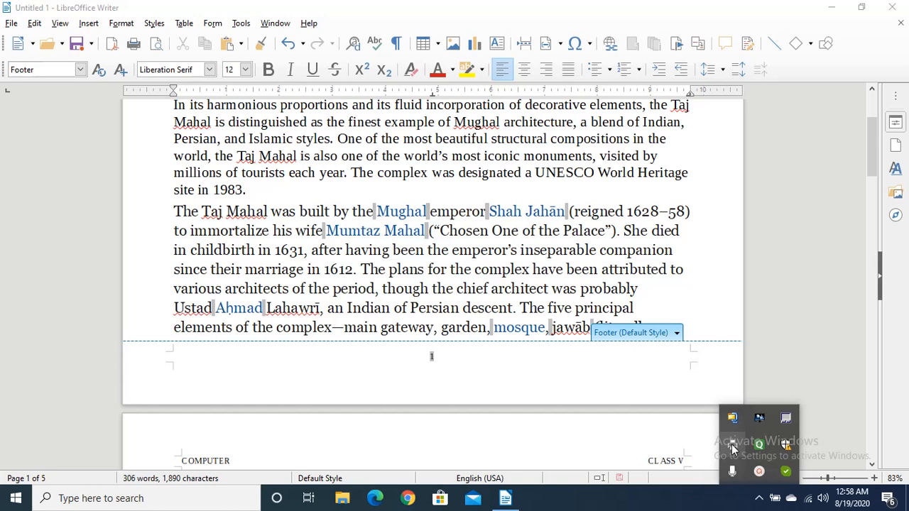
pyautogui.click(850, 416)
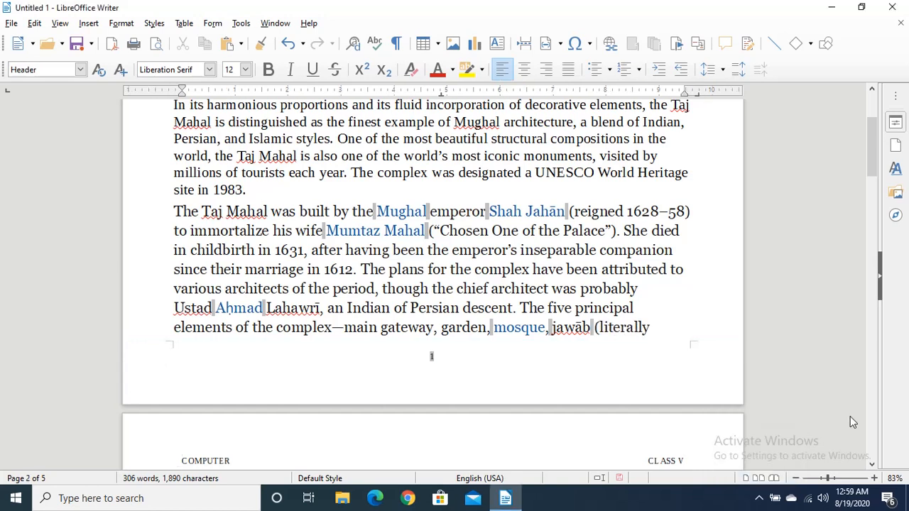